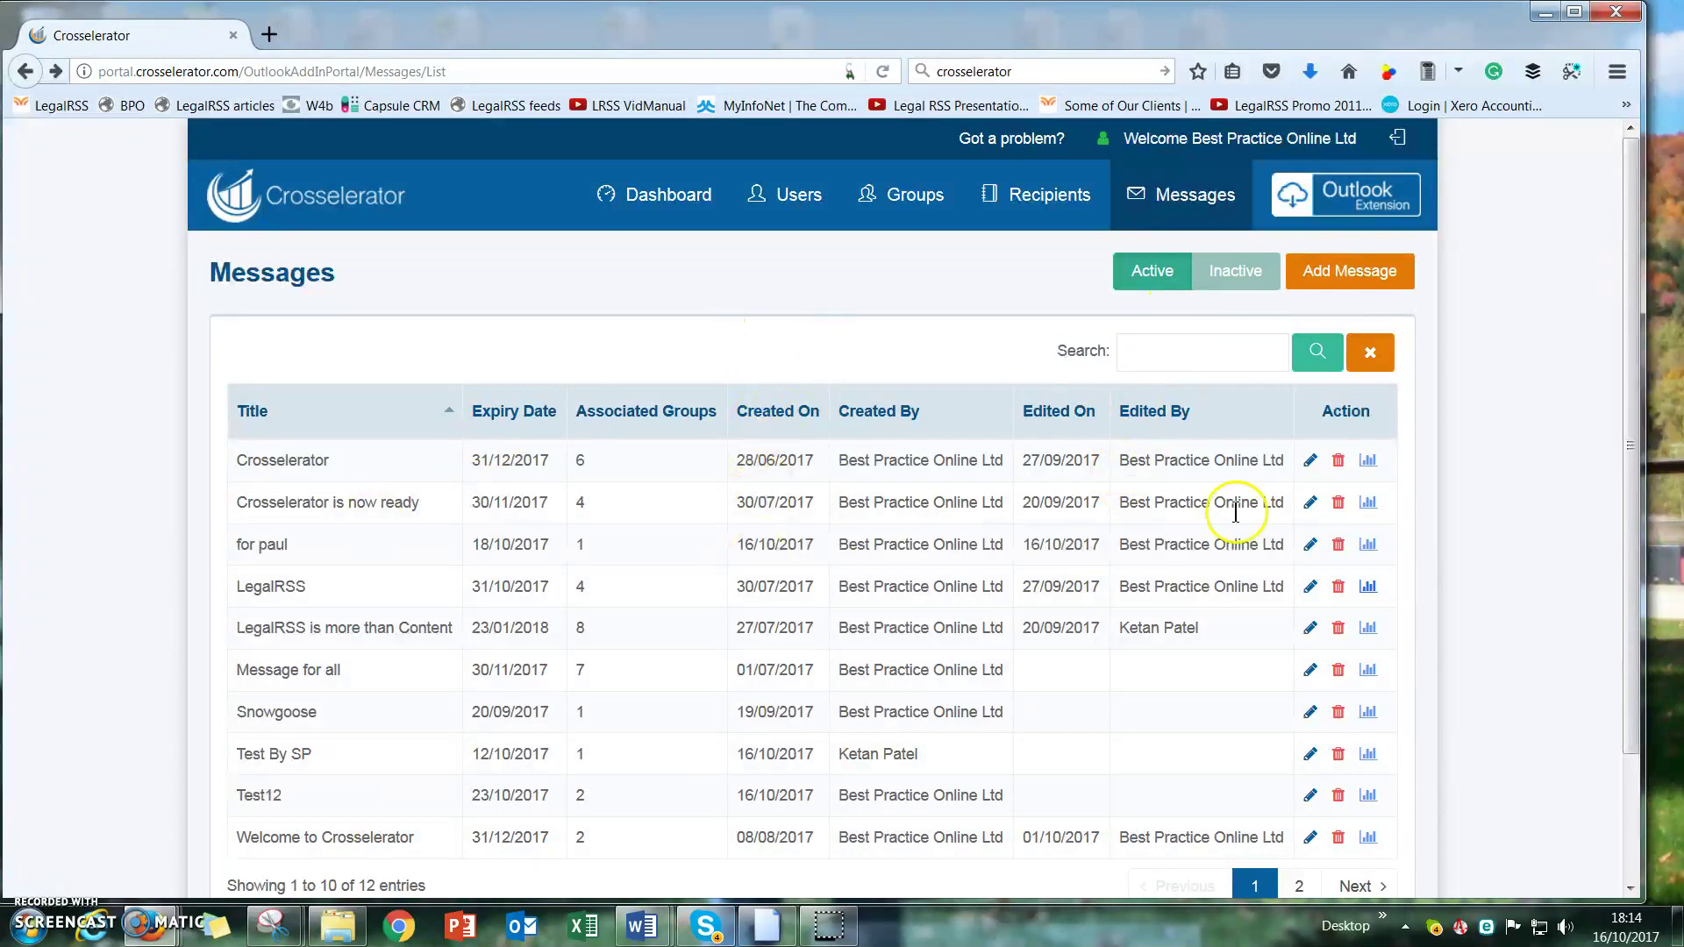
Look over the inactive messages, return to the active list and delete the Crosselerator message.
{"action": "left_click", "coordinate": [1216, 273]}
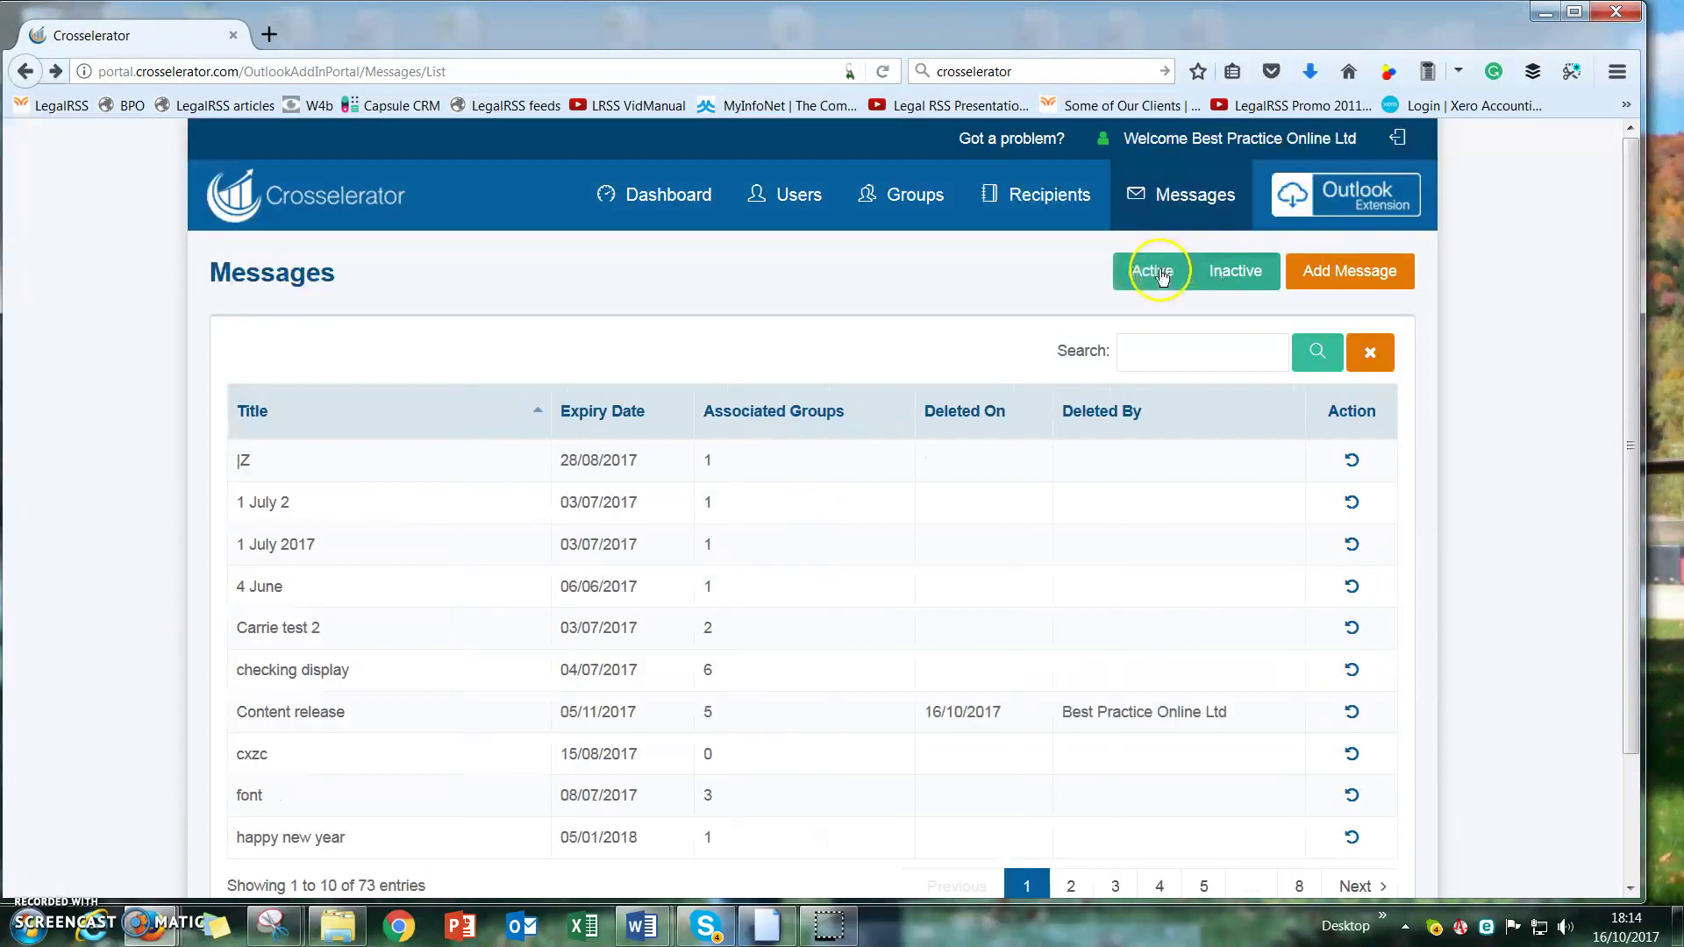
{"action": "left_click", "coordinate": [1173, 289]}
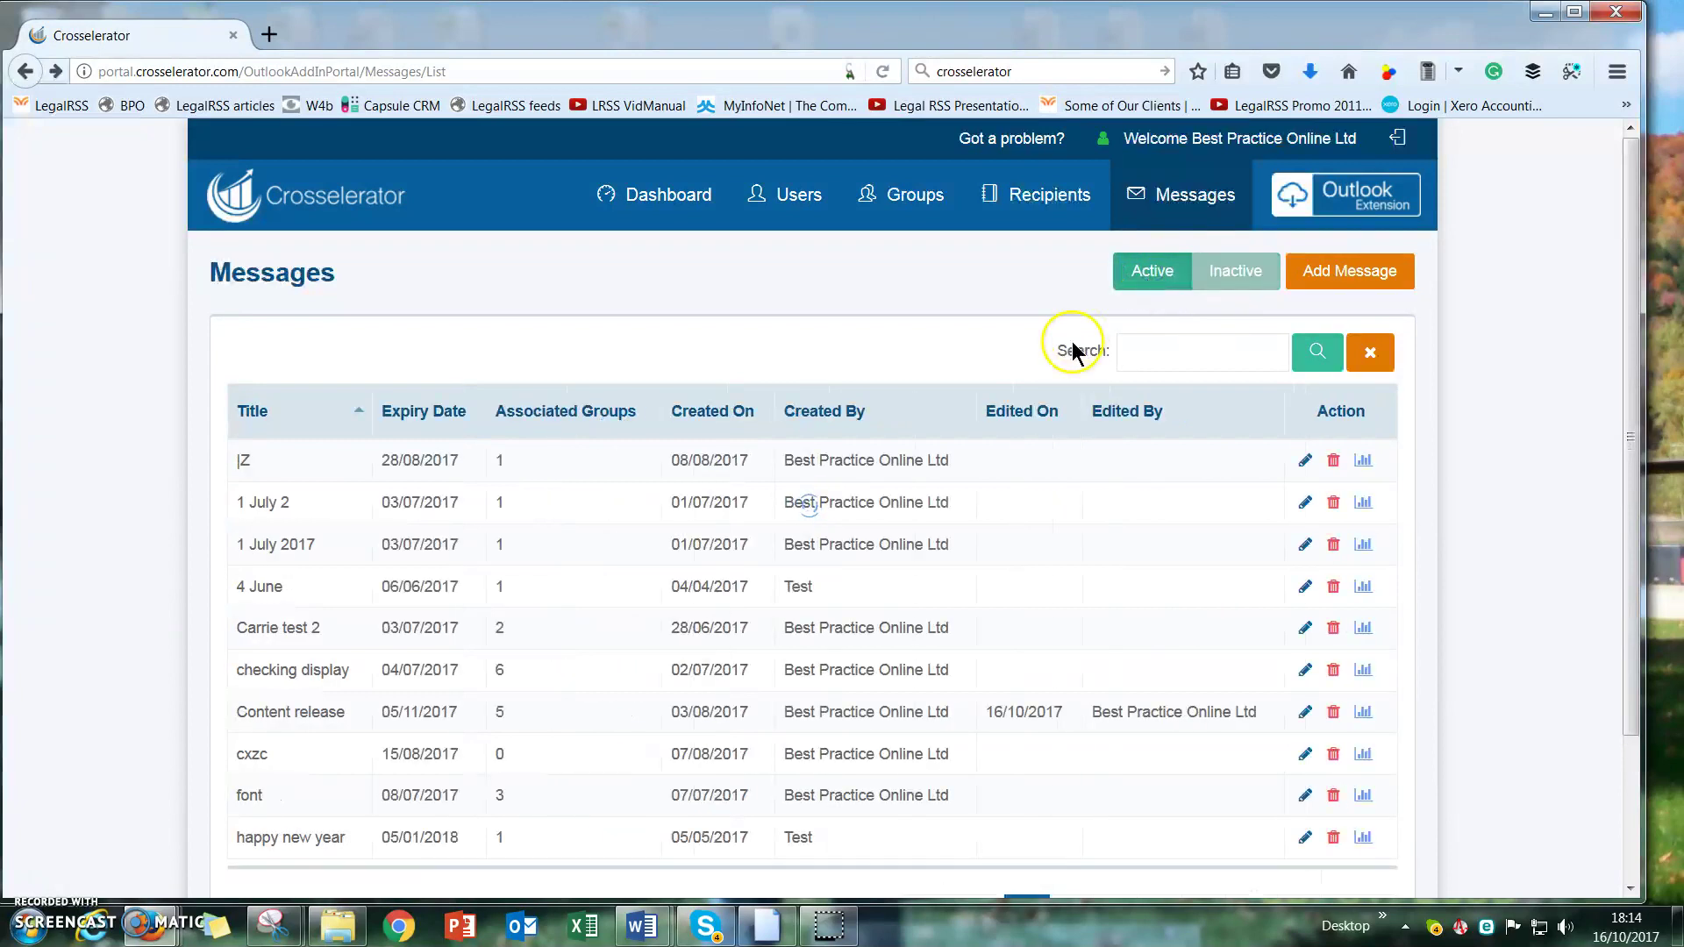
{"action": "left_click", "coordinate": [1333, 461]}
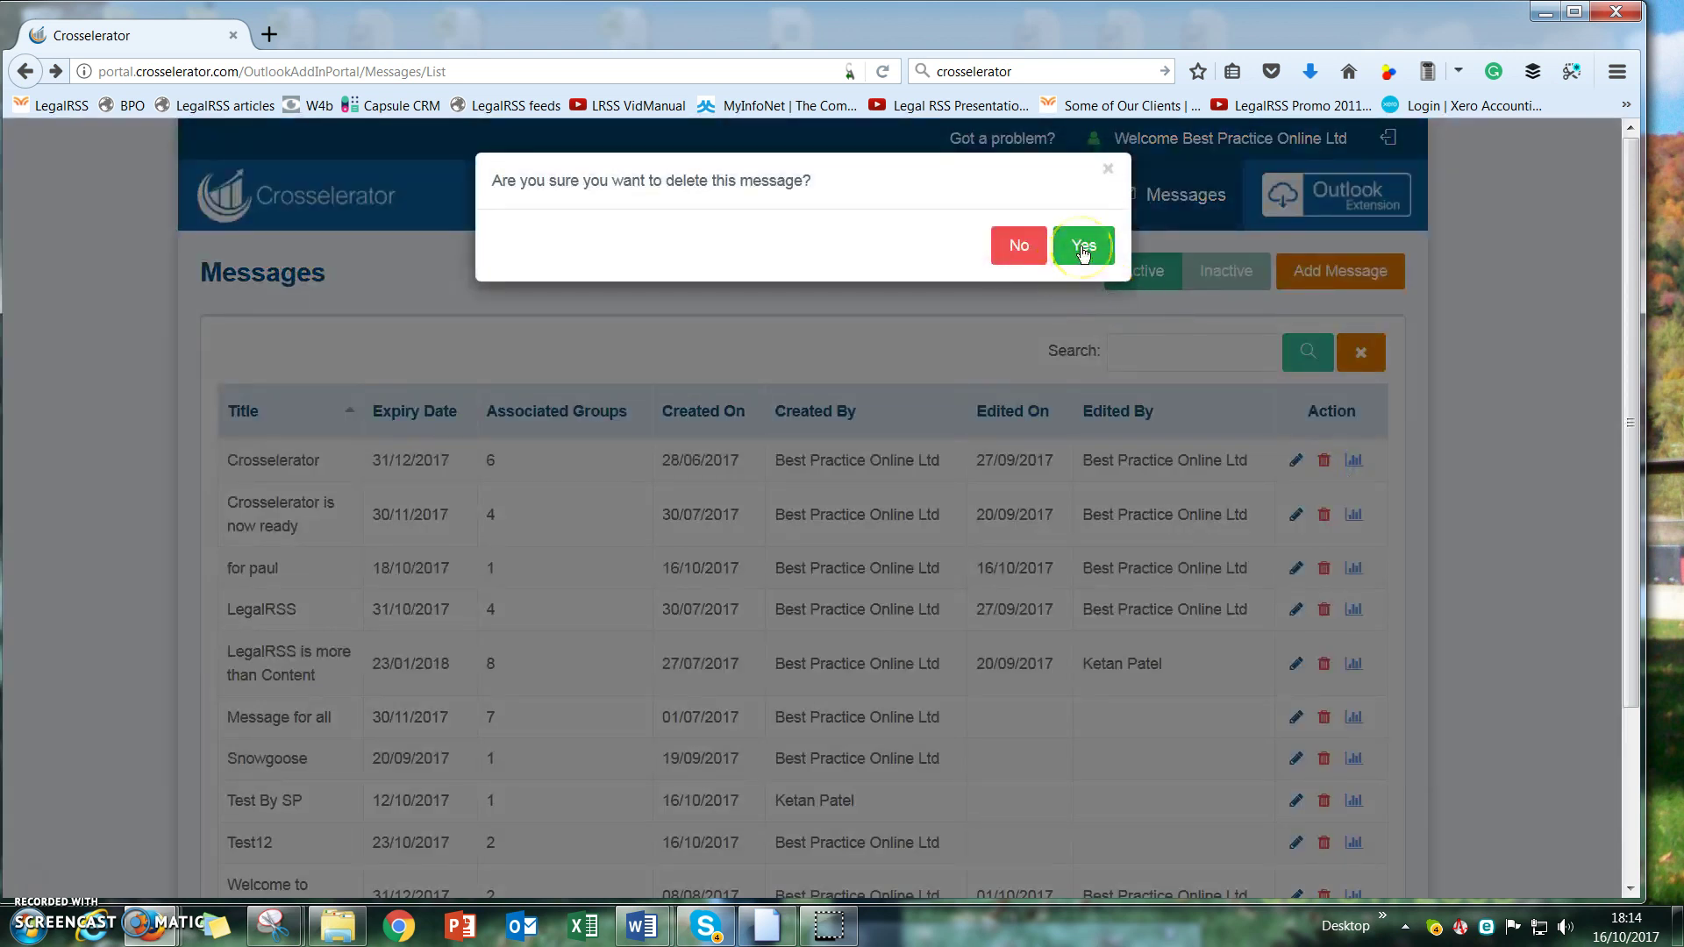
{"action": "left_click", "coordinate": [1082, 249]}
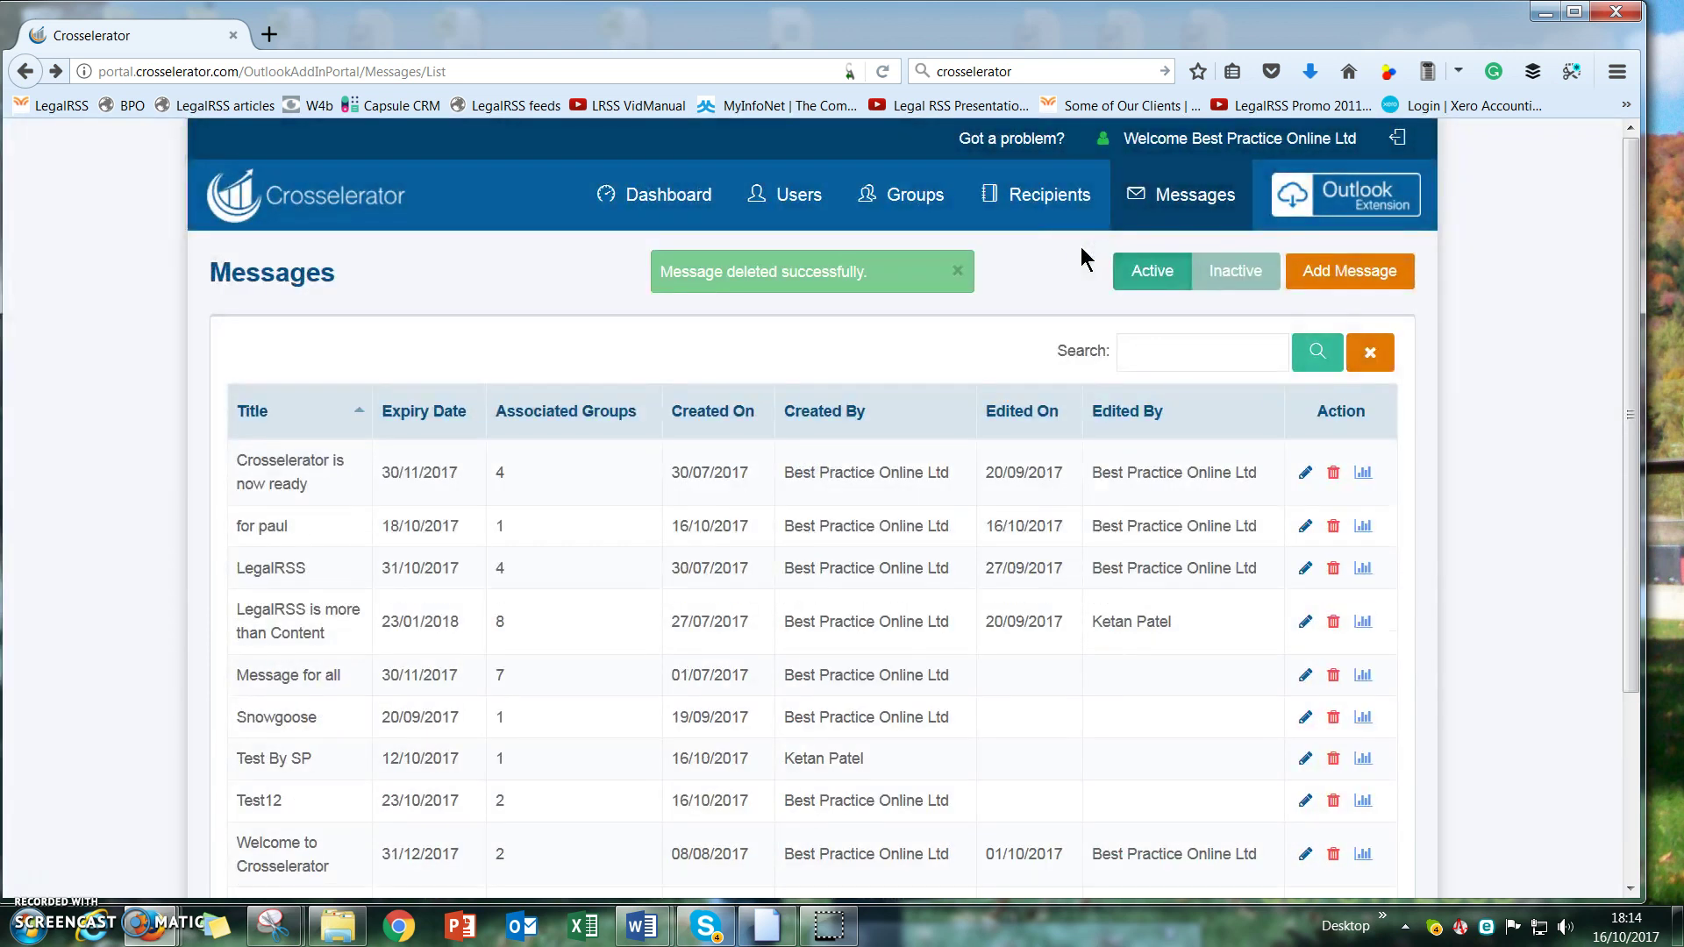
Restore the inactive message expiring 28/08/2017 and return to the active message list.
{"action": "left_click", "coordinate": [1226, 272]}
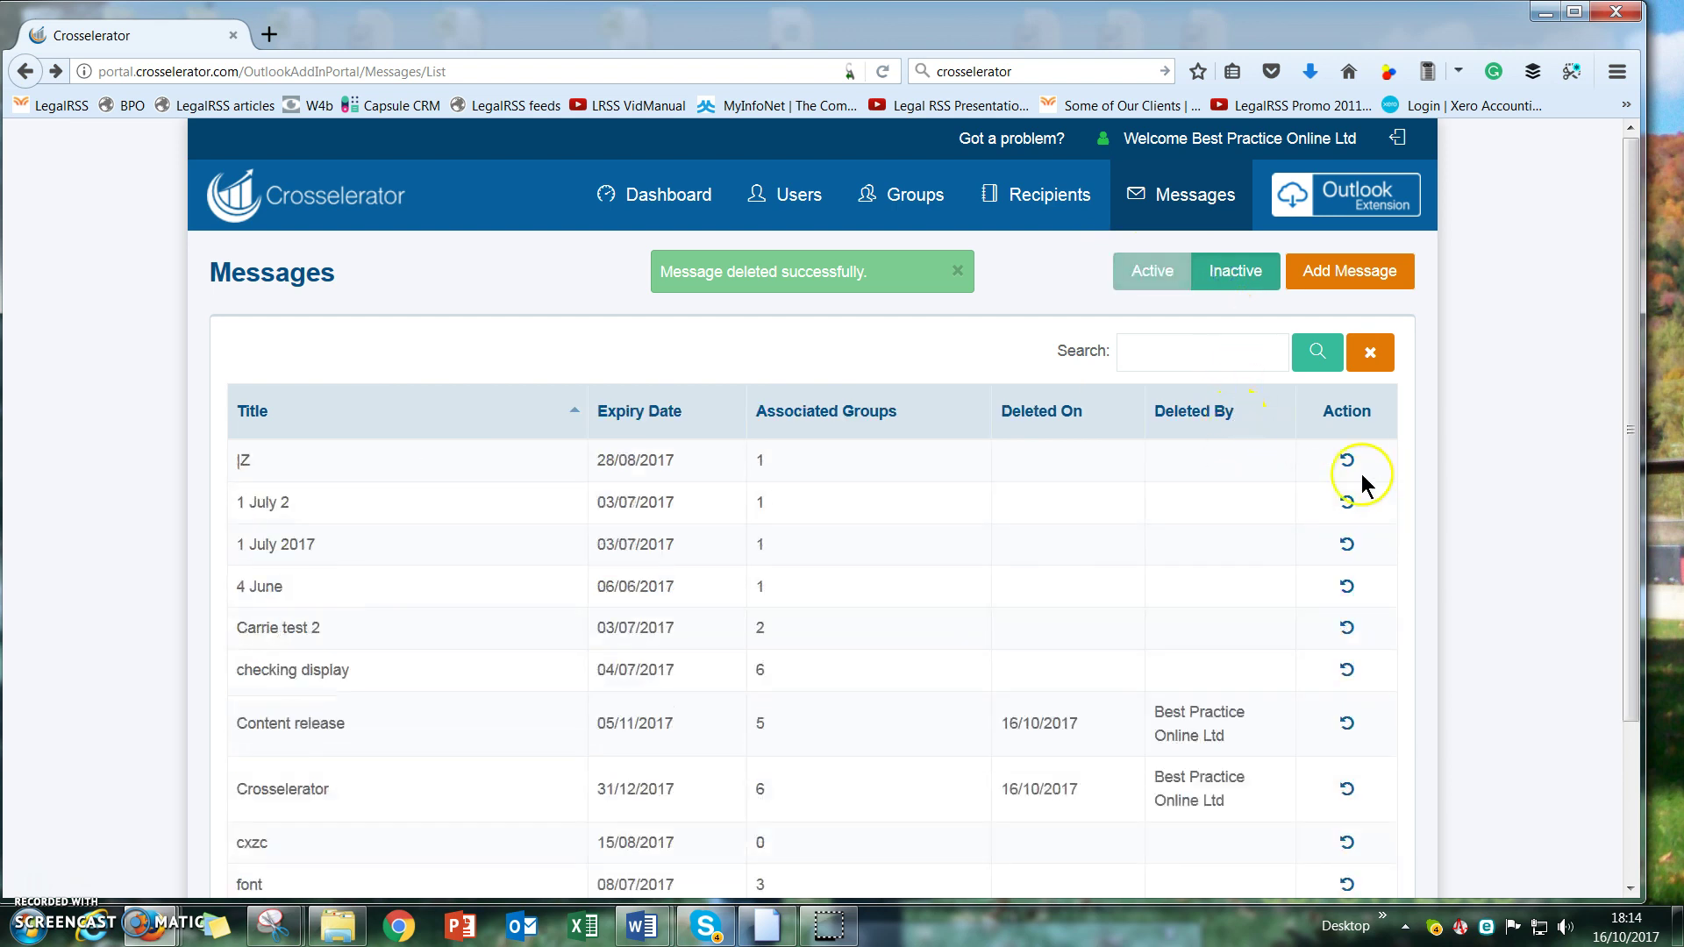
{"action": "left_click", "coordinate": [1347, 463]}
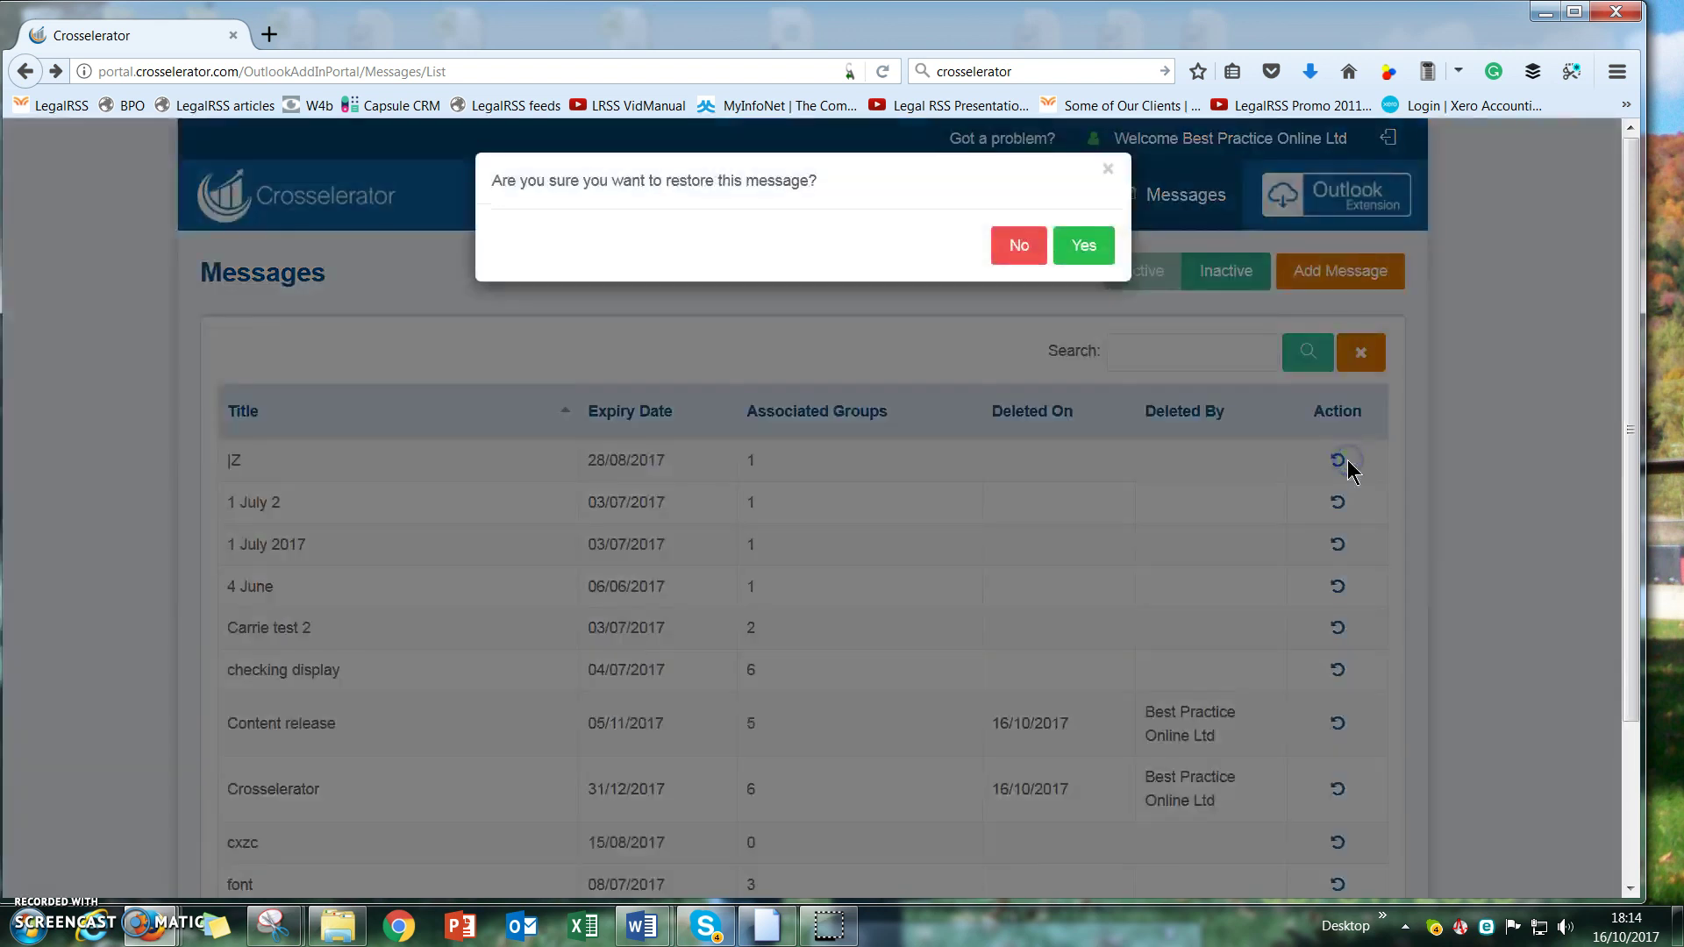
{"action": "left_click", "coordinate": [1094, 246]}
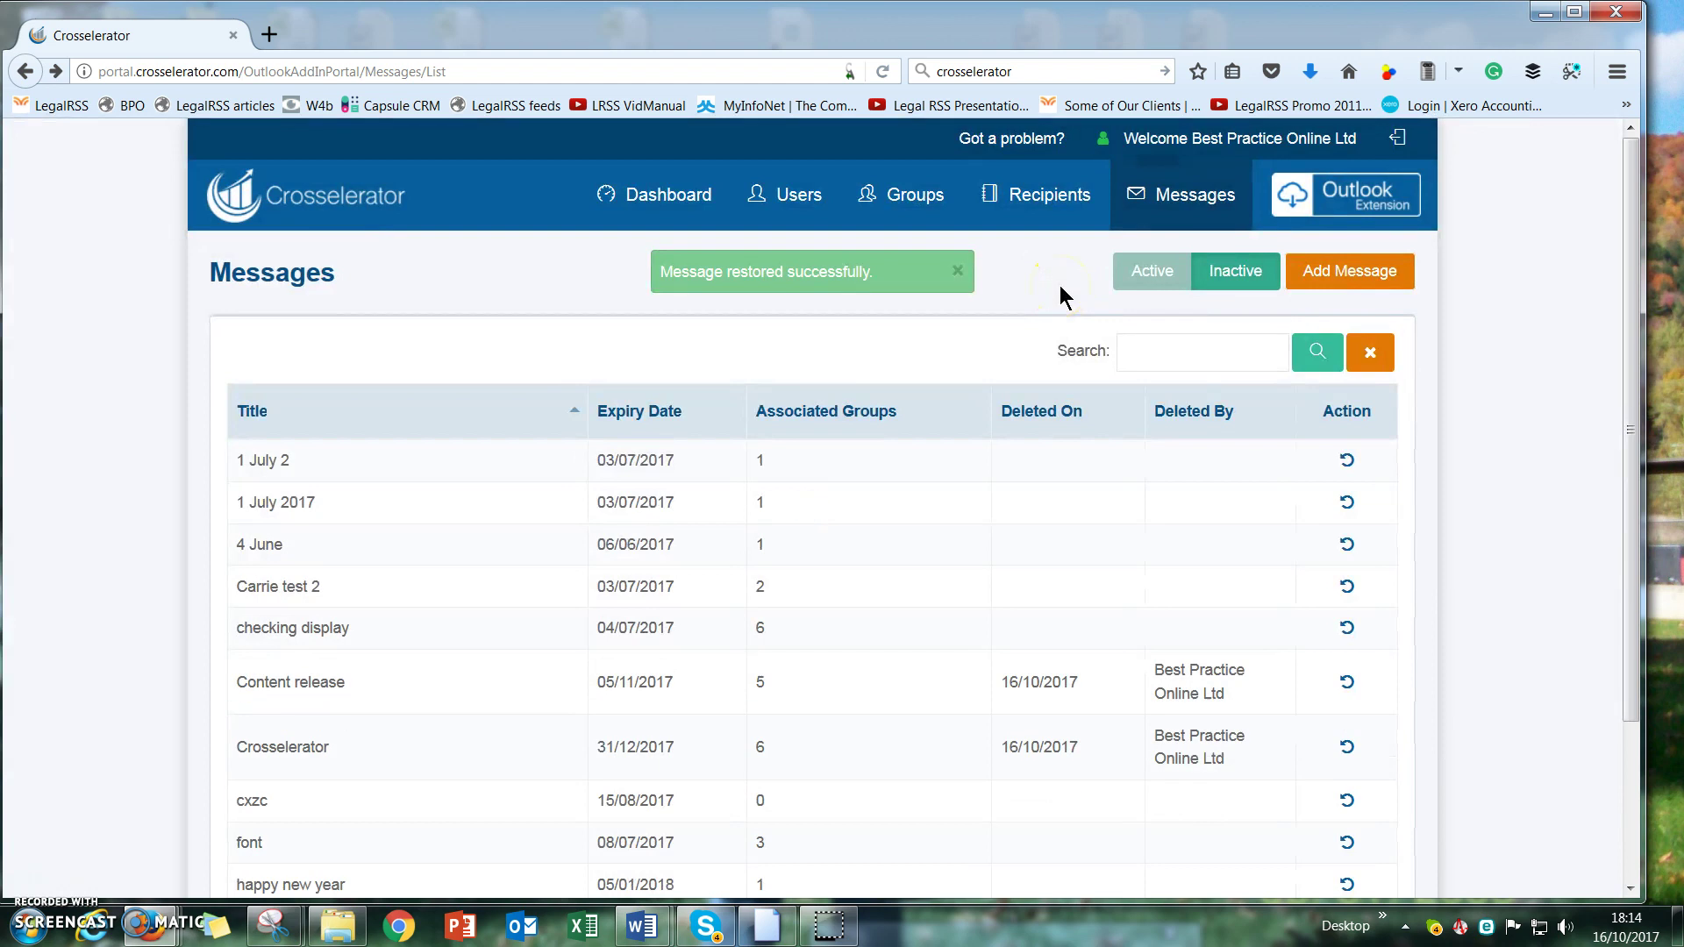
{"action": "left_click", "coordinate": [1153, 271]}
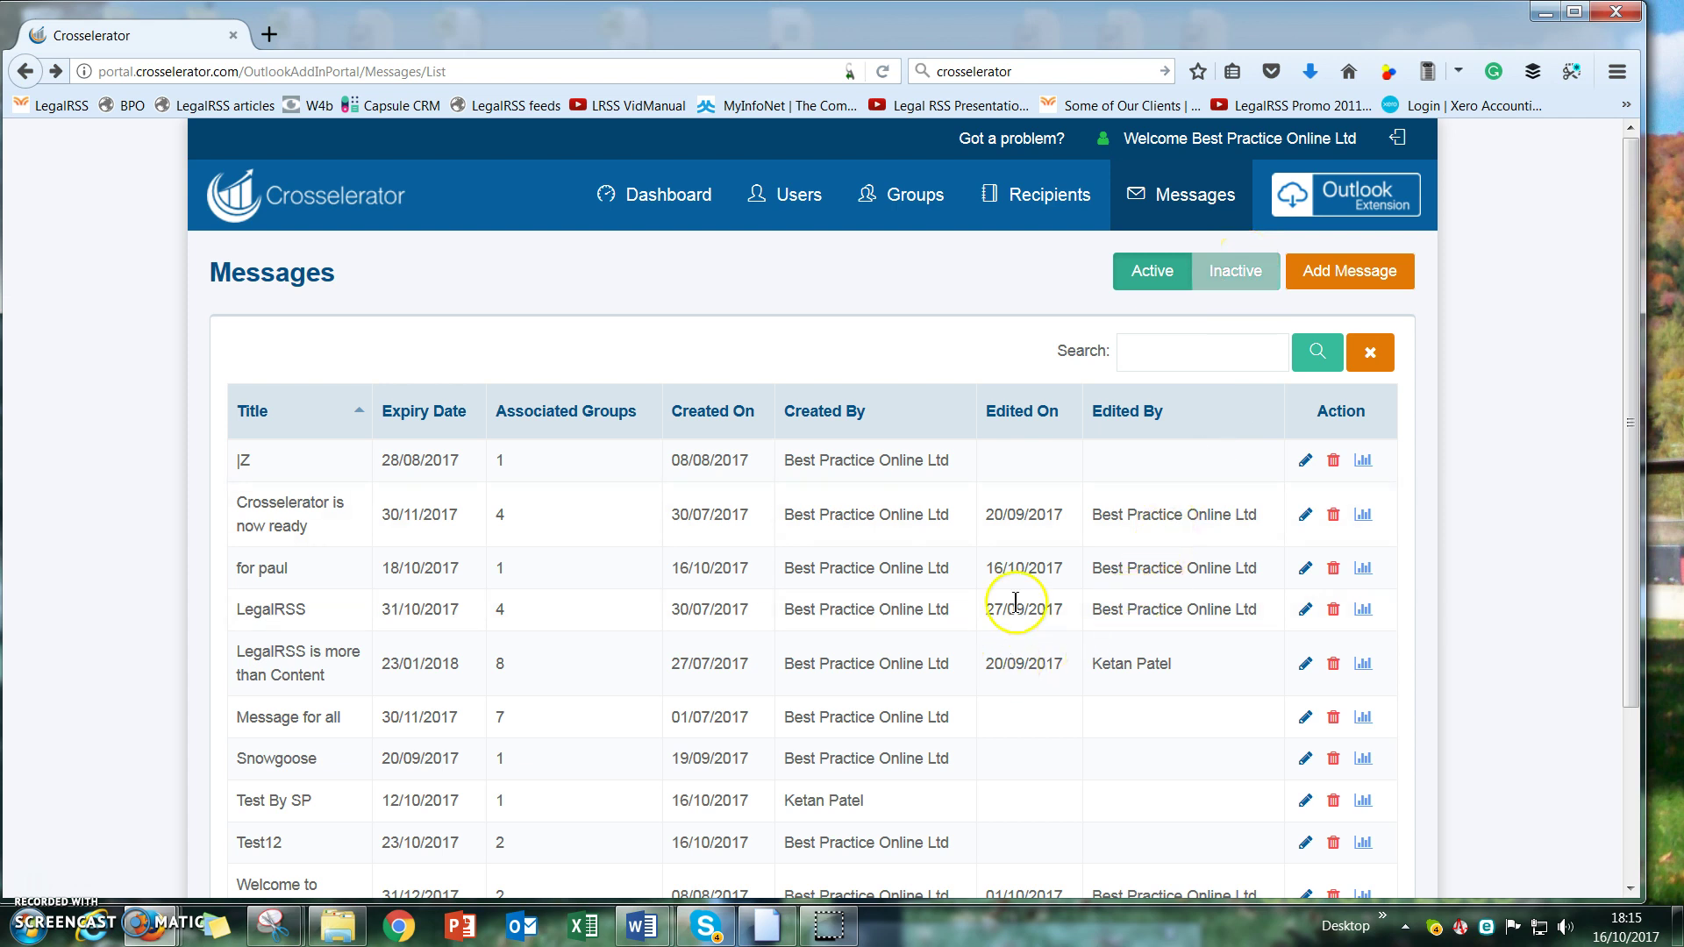
Start a new message and enter "title" as its title.
{"action": "left_click", "coordinate": [1130, 361]}
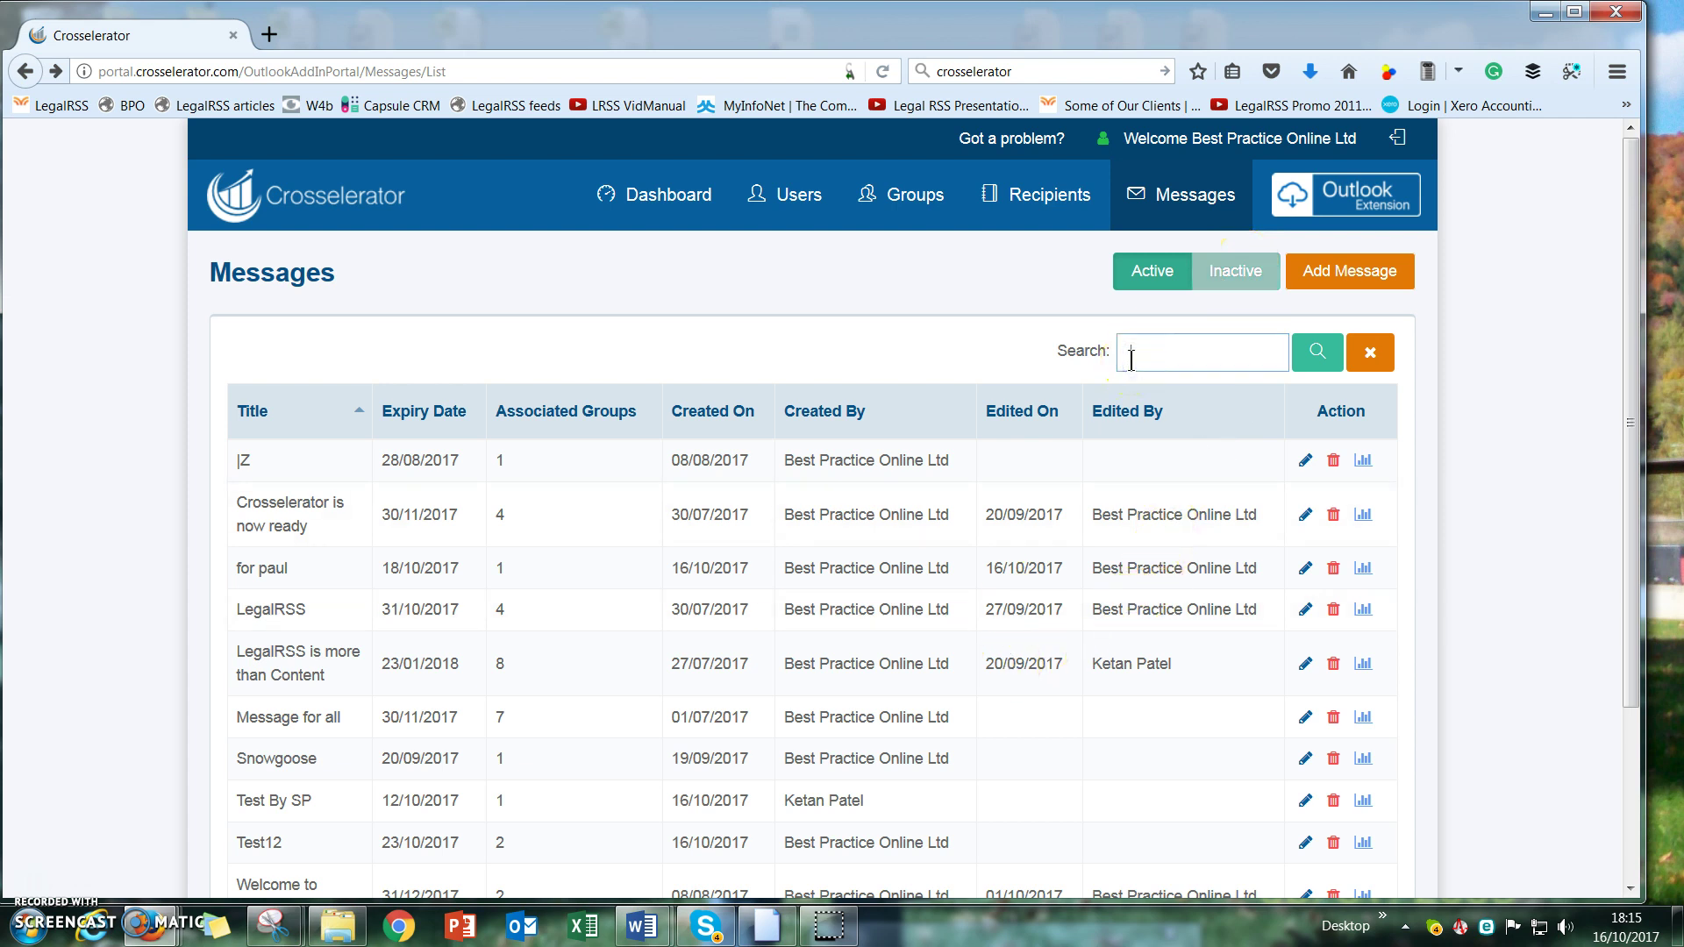
{"action": "left_click", "coordinate": [1131, 360]}
{"action": "left_click", "coordinate": [1335, 272]}
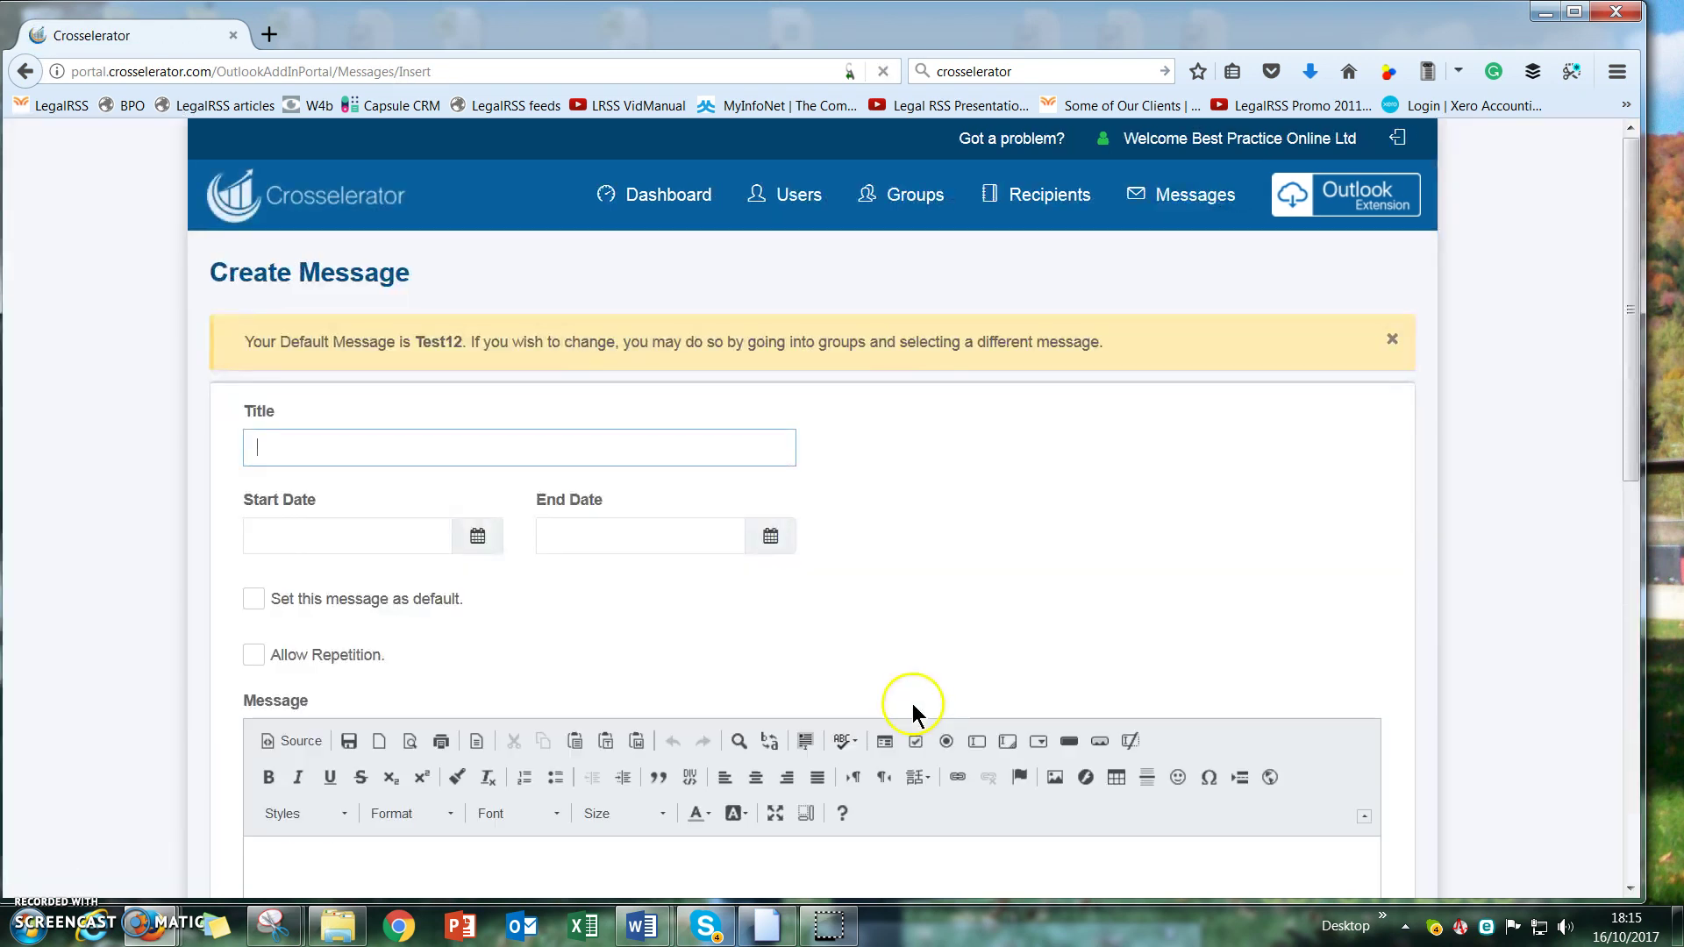
{"action": "left_click", "coordinate": [303, 446]}
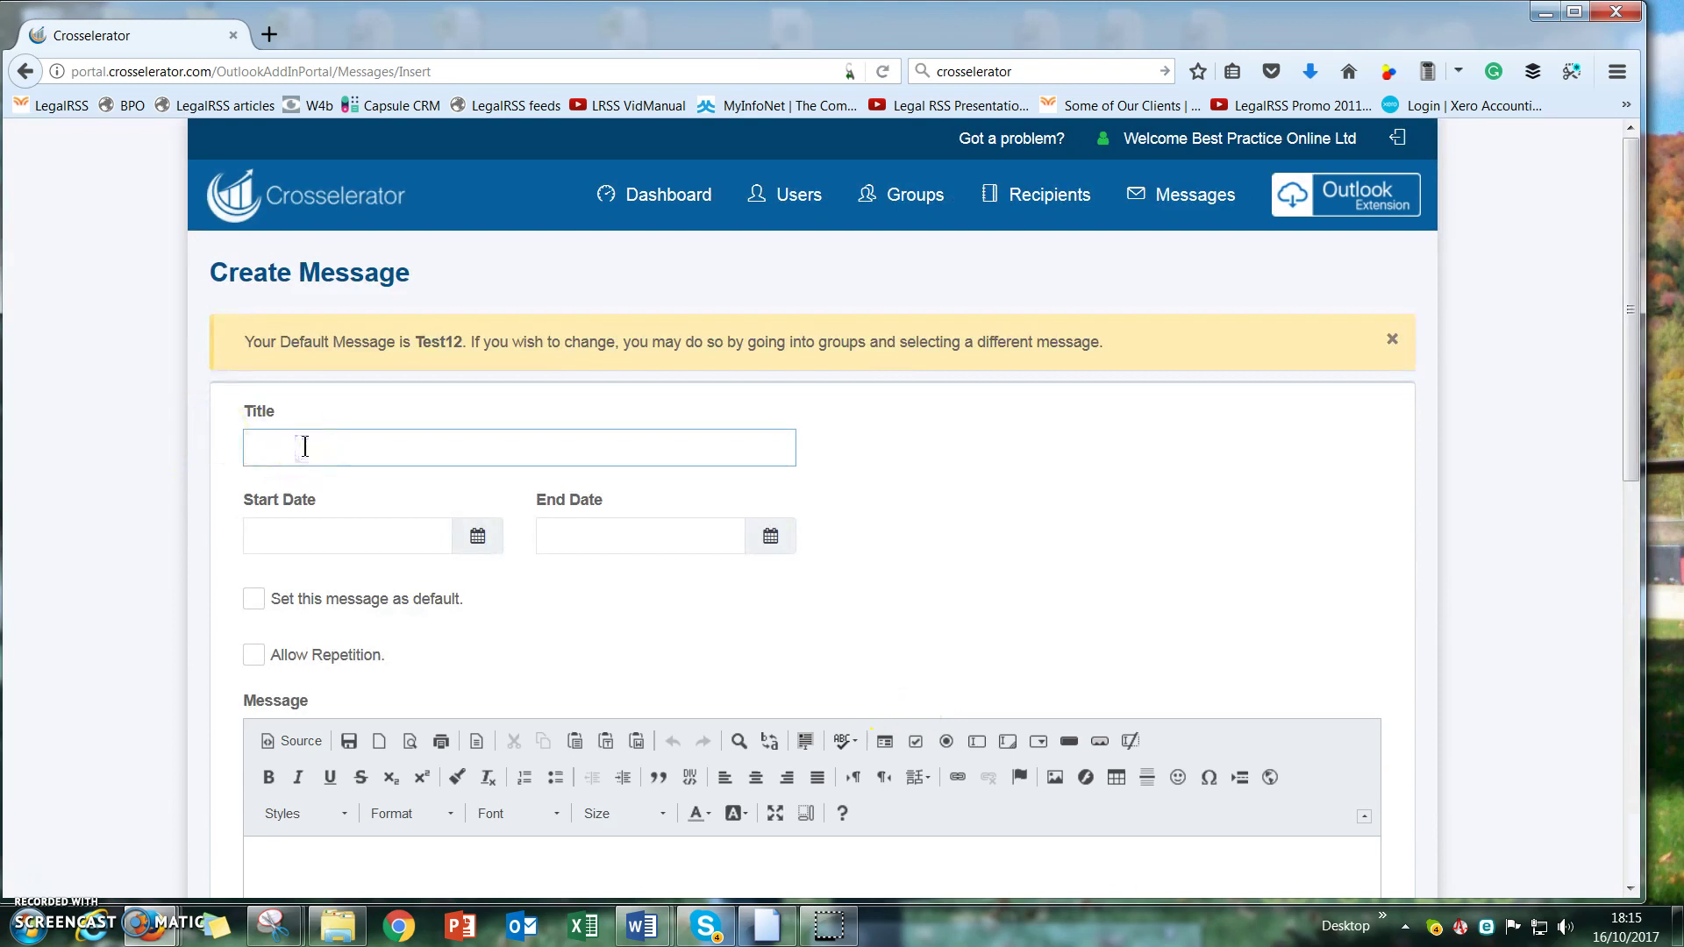
{"action": "scroll", "coordinate": [364, 491], "scroll_direction": "down", "scroll_amount": 3}
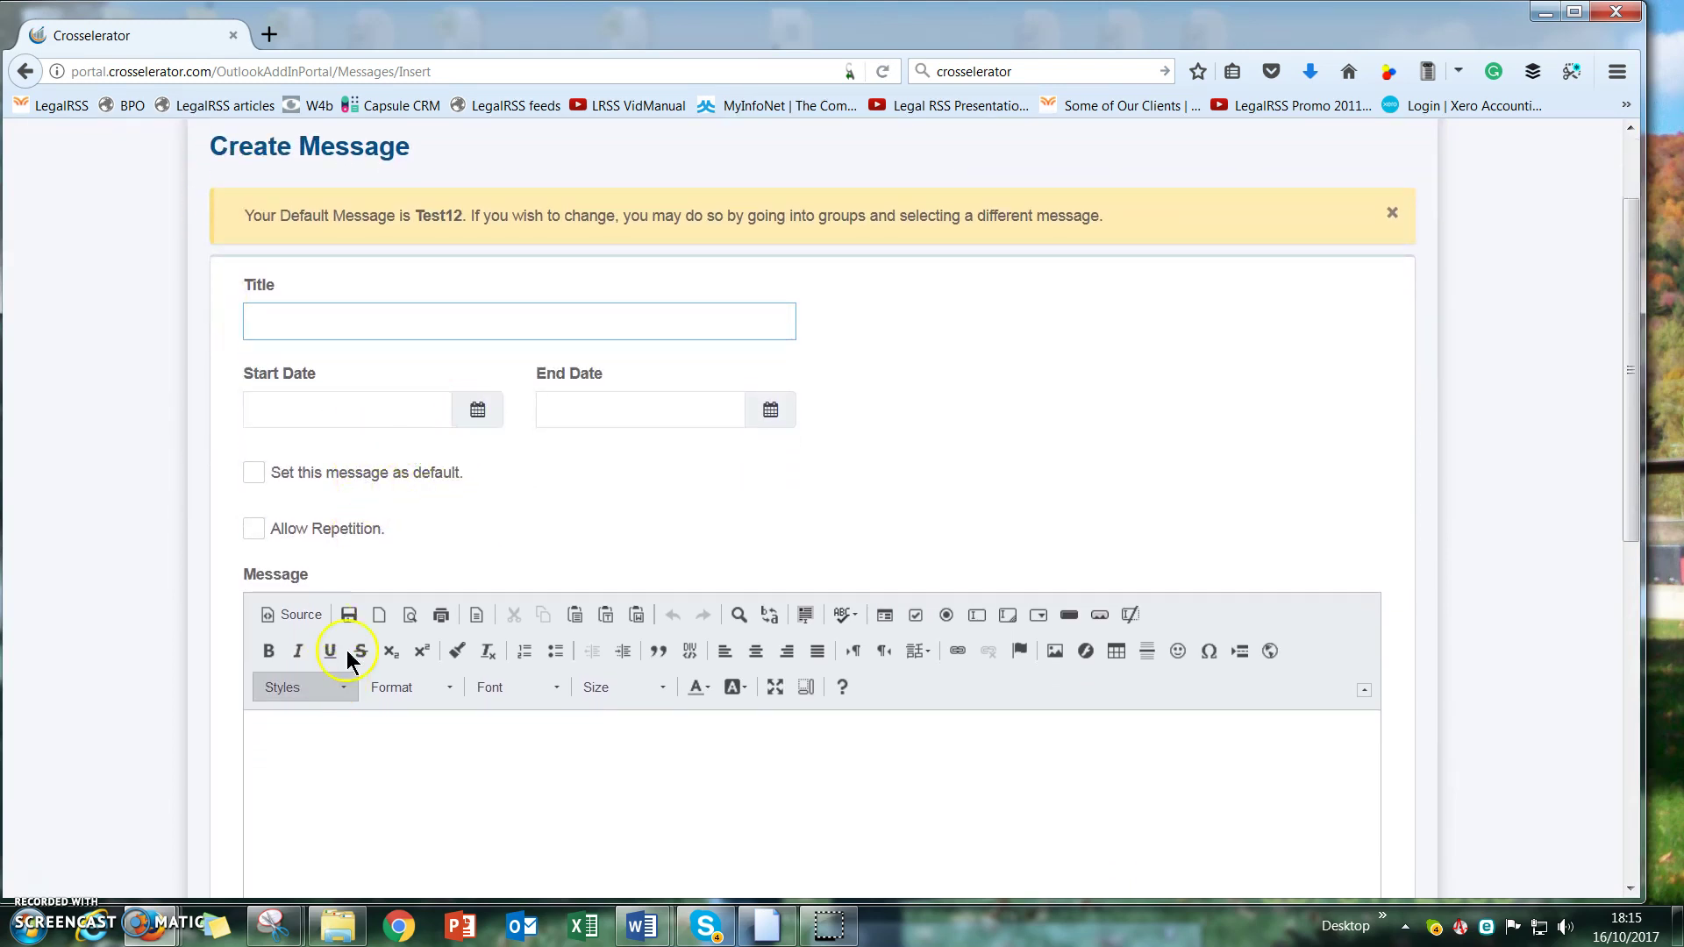
{"action": "left_click", "coordinate": [399, 327]}
{"action": "type", "text": "title"}
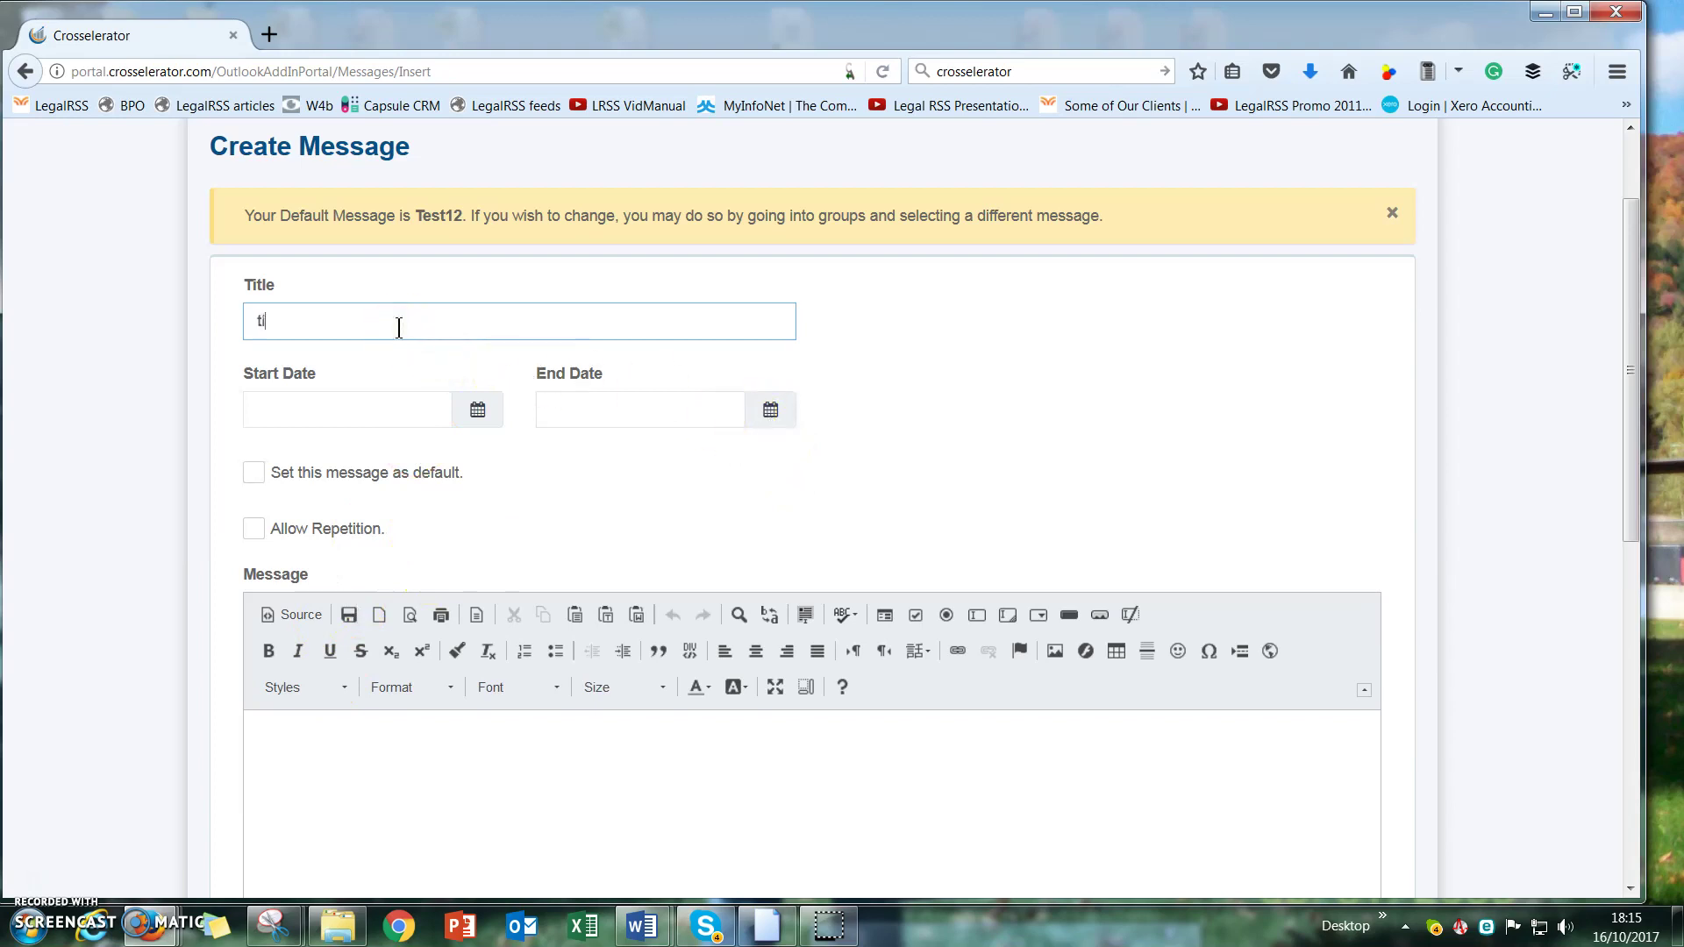
Set the new message's start date to 16/10/2017 and its end date to 30/10/2017.
{"action": "left_click", "coordinate": [477, 408]}
{"action": "left_click", "coordinate": [309, 592]}
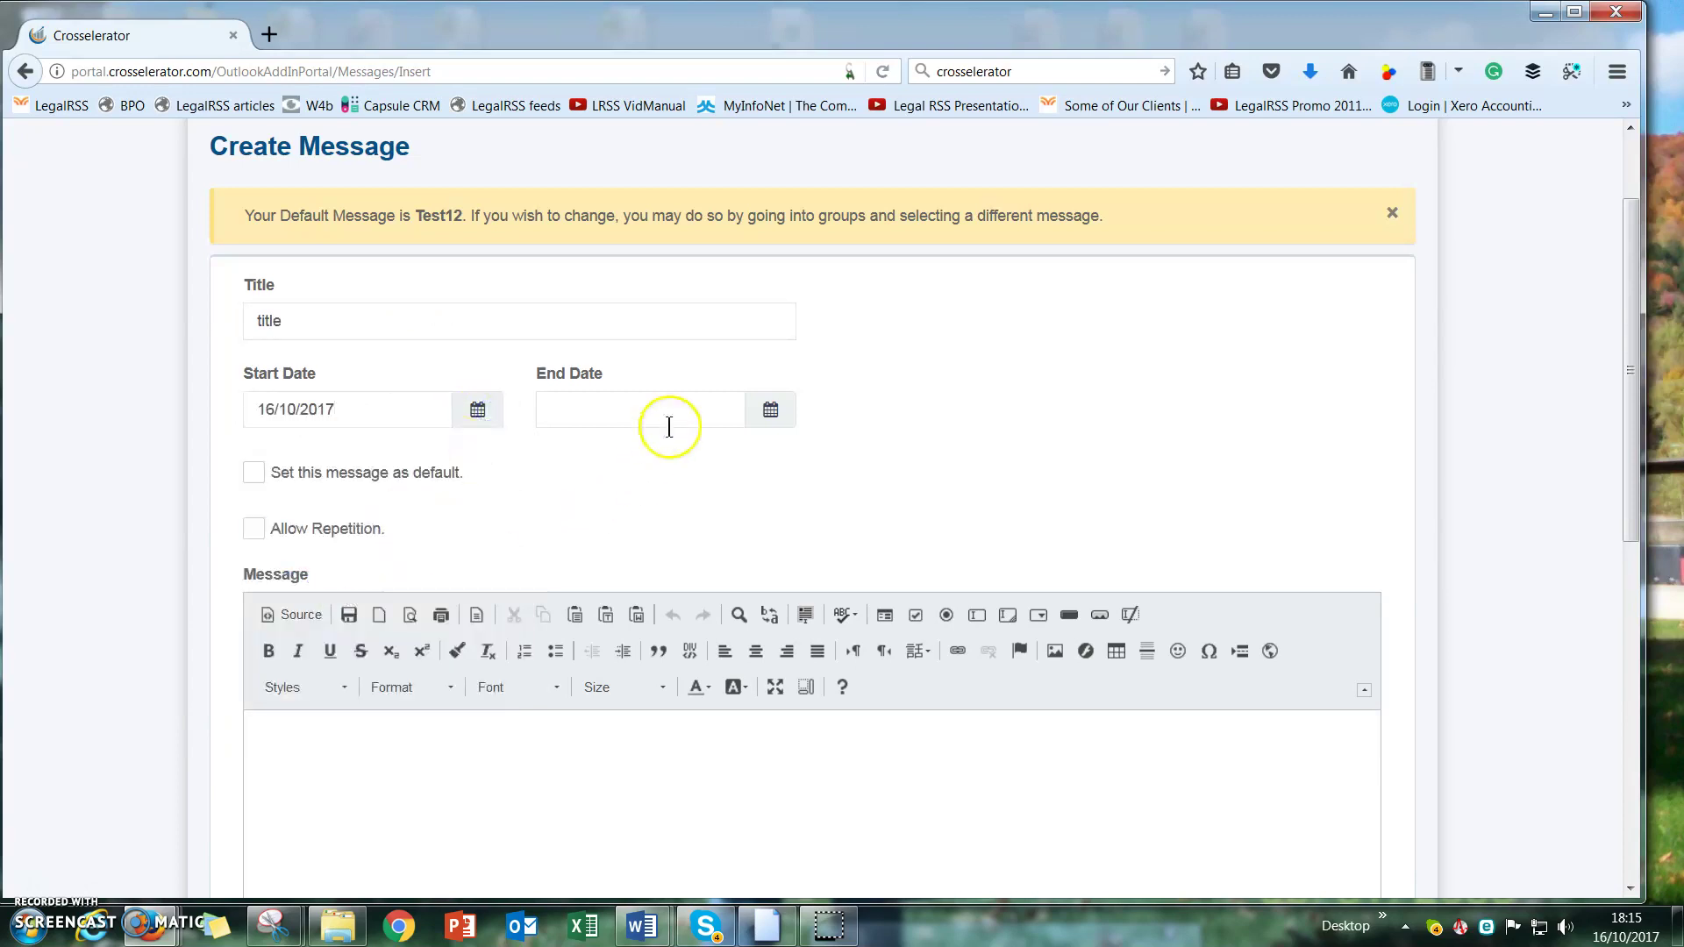
{"action": "left_click", "coordinate": [769, 410]}
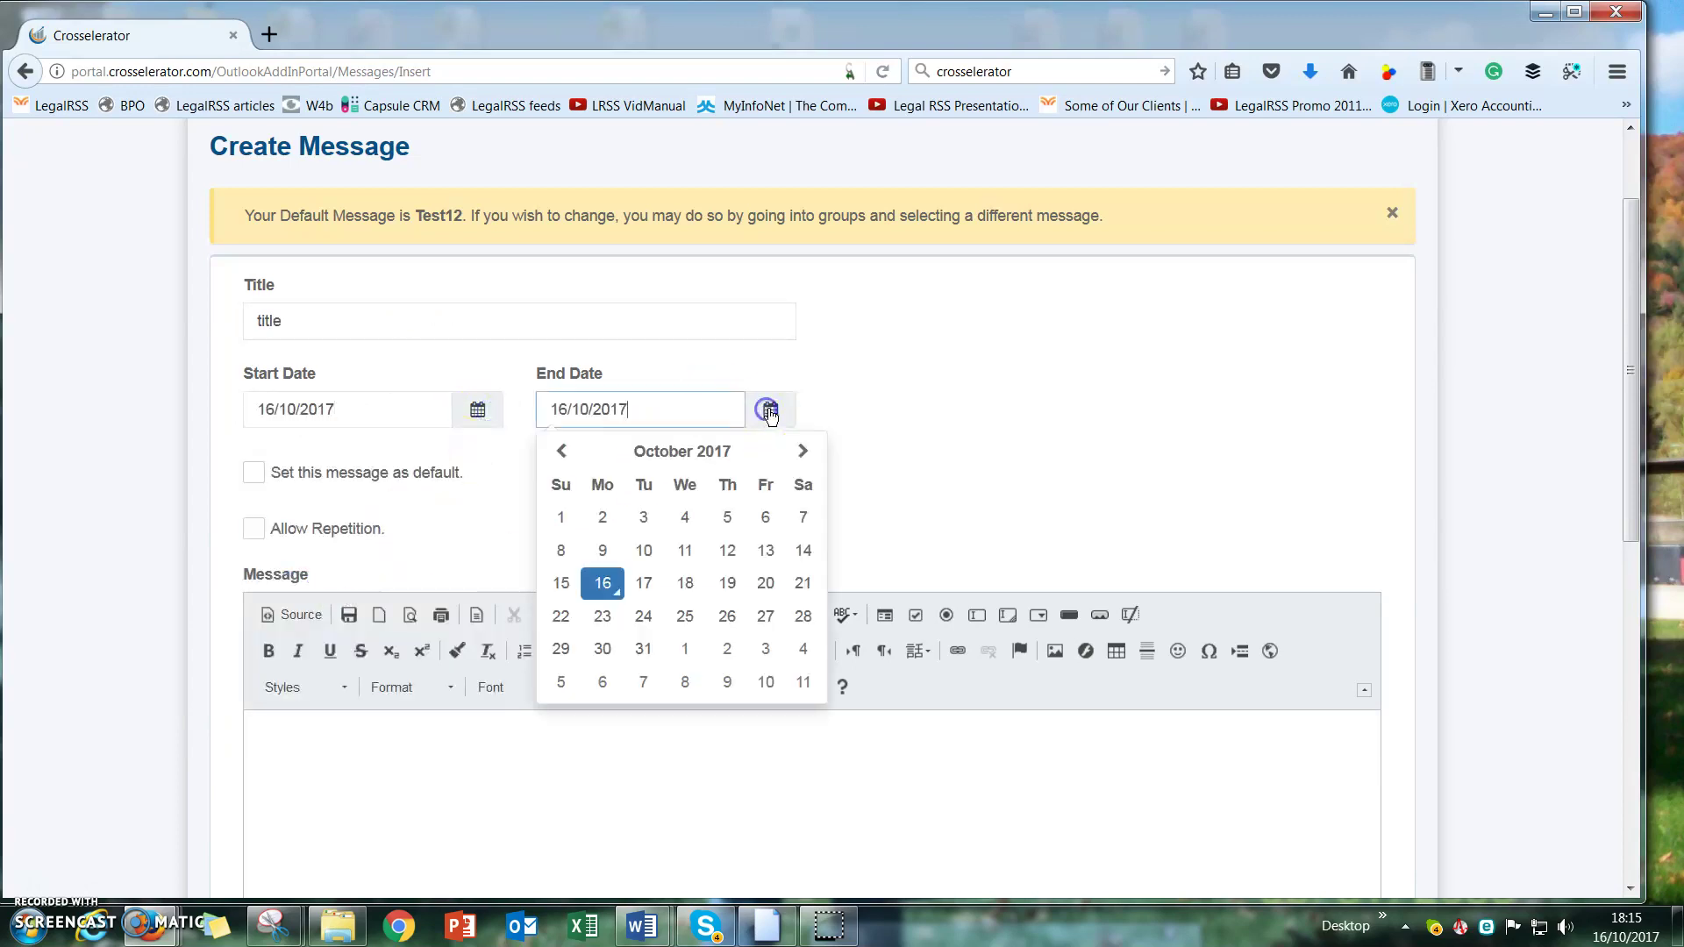
{"action": "left_click", "coordinate": [601, 650]}
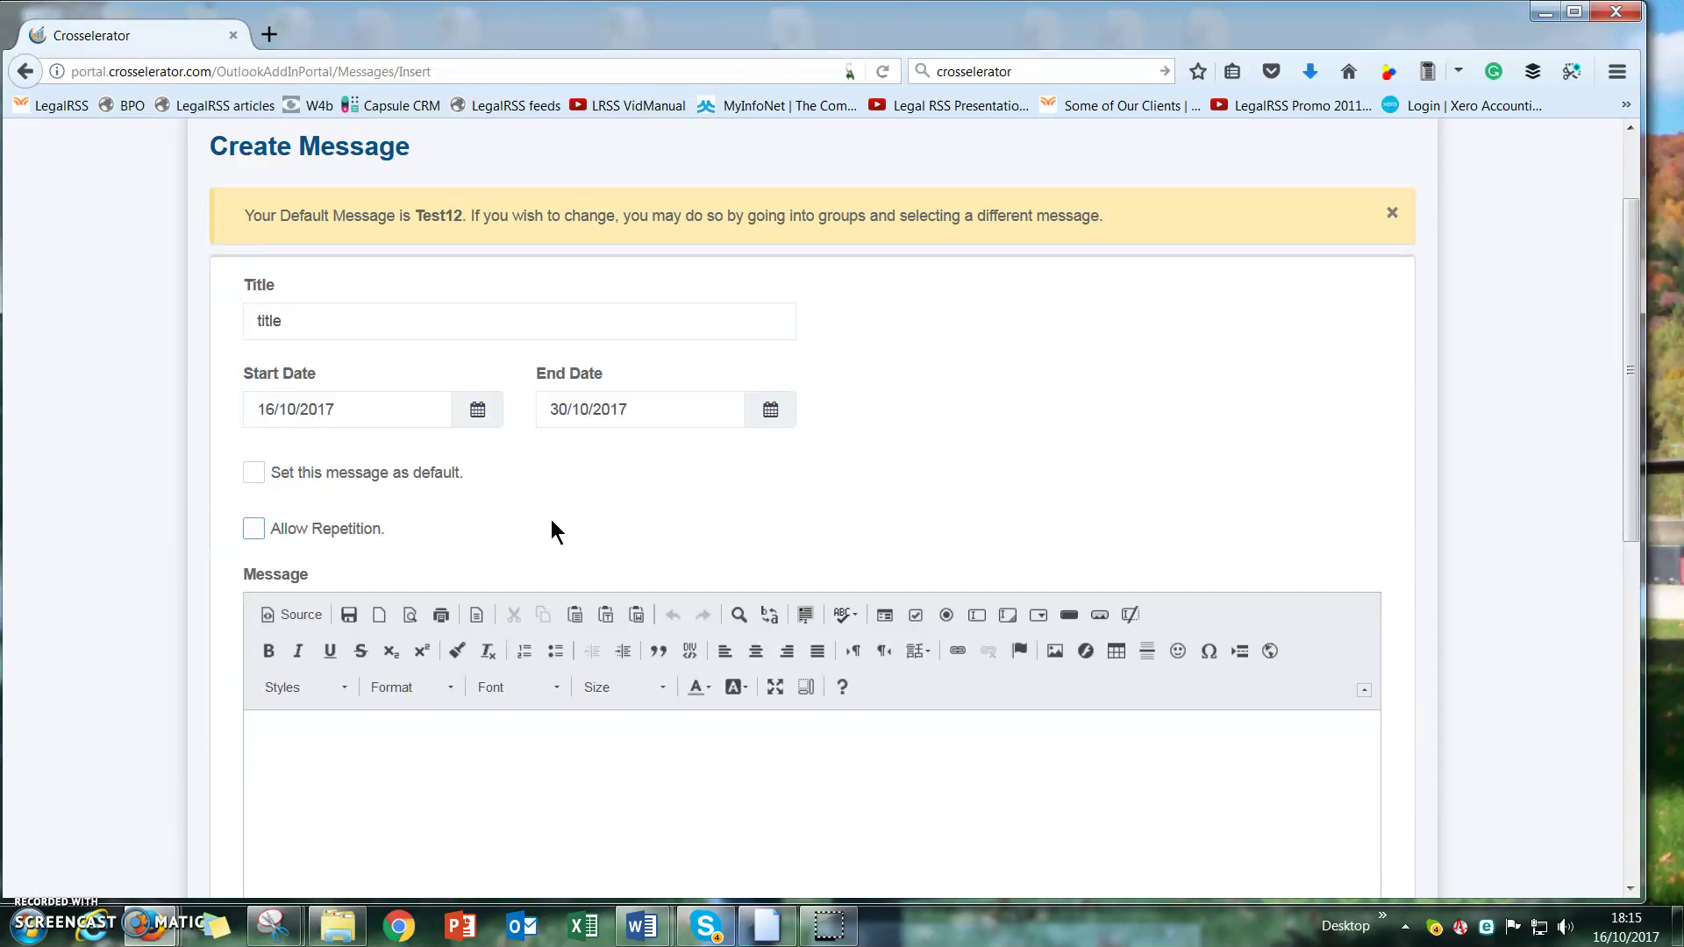
Allow repetition of the new message and set it as the default message.
{"action": "left_click", "coordinate": [254, 529]}
{"action": "left_click", "coordinate": [261, 471]}
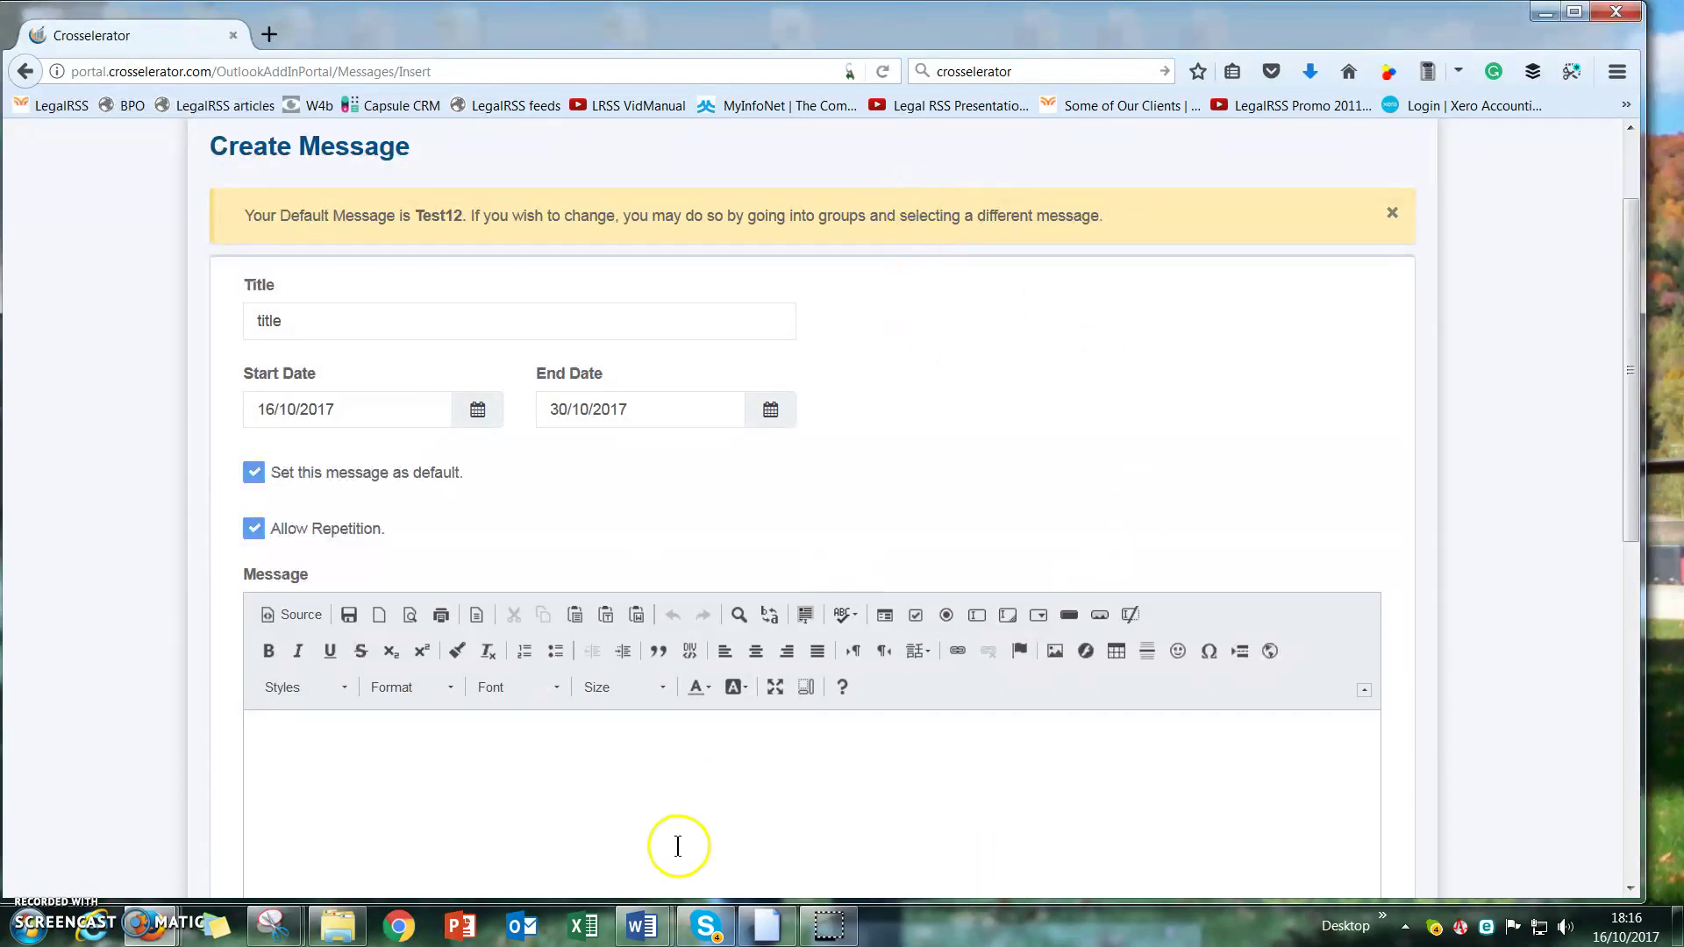
{"action": "left_click", "coordinate": [421, 781]}
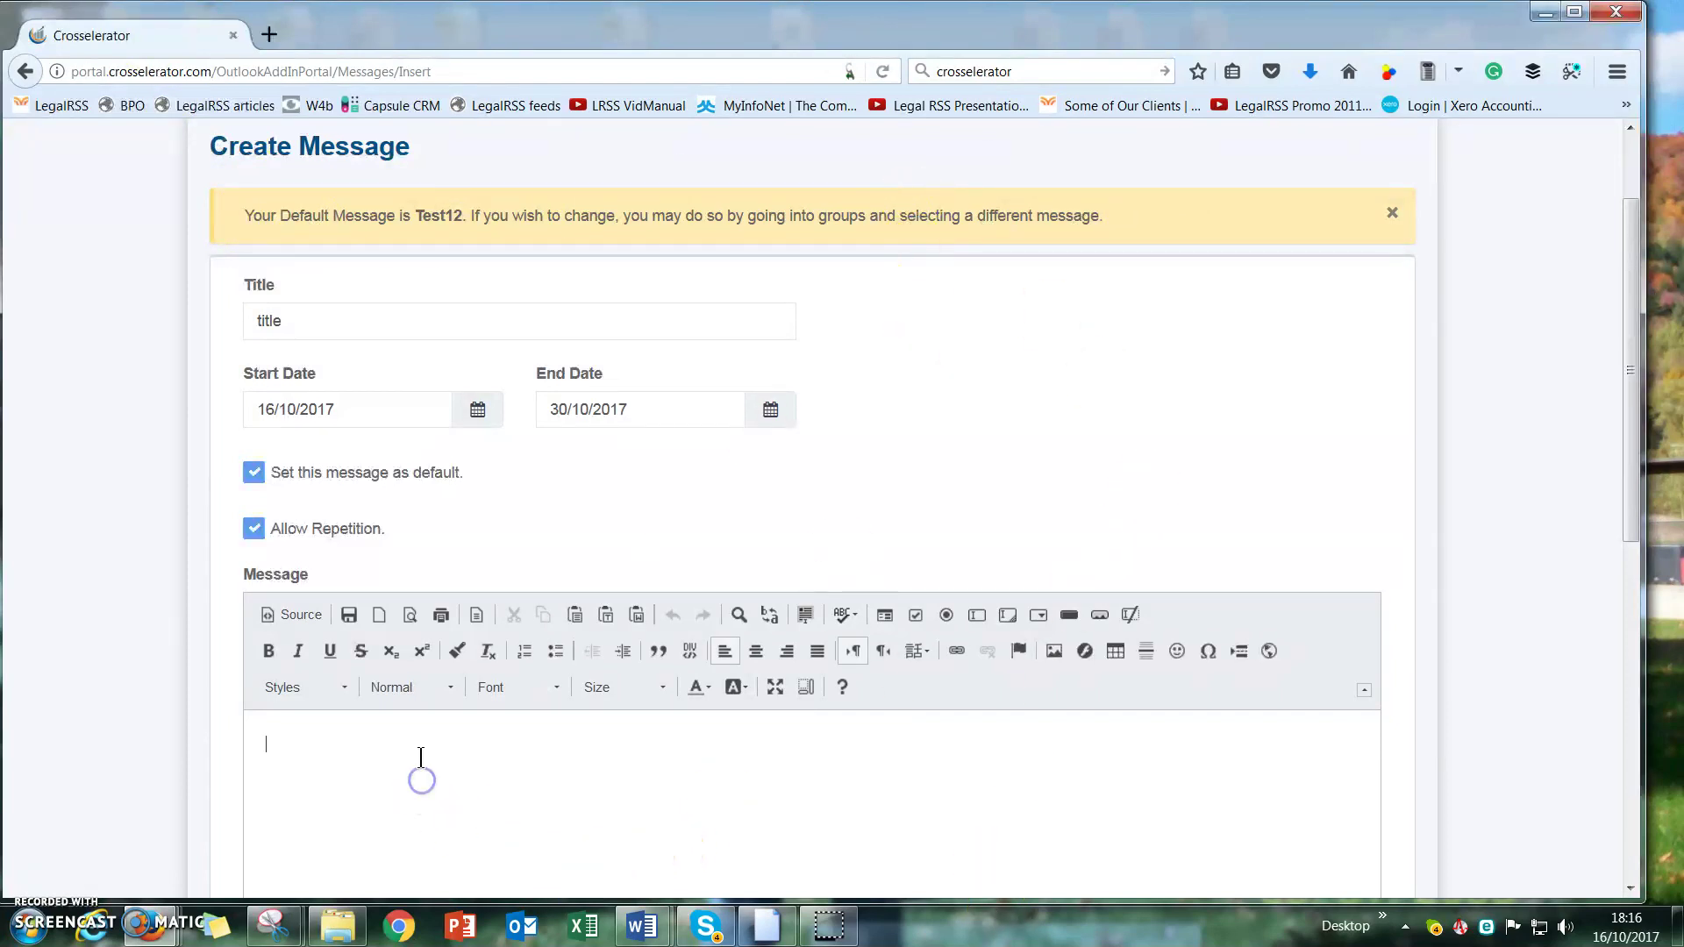
{"action": "left_click", "coordinate": [409, 802]}
Set the message body's font to Lucida Sans Unicode and its size to 12.
{"action": "scroll", "coordinate": [390, 615], "scroll_direction": "down", "scroll_amount": 3}
{"action": "left_click", "coordinate": [395, 555]}
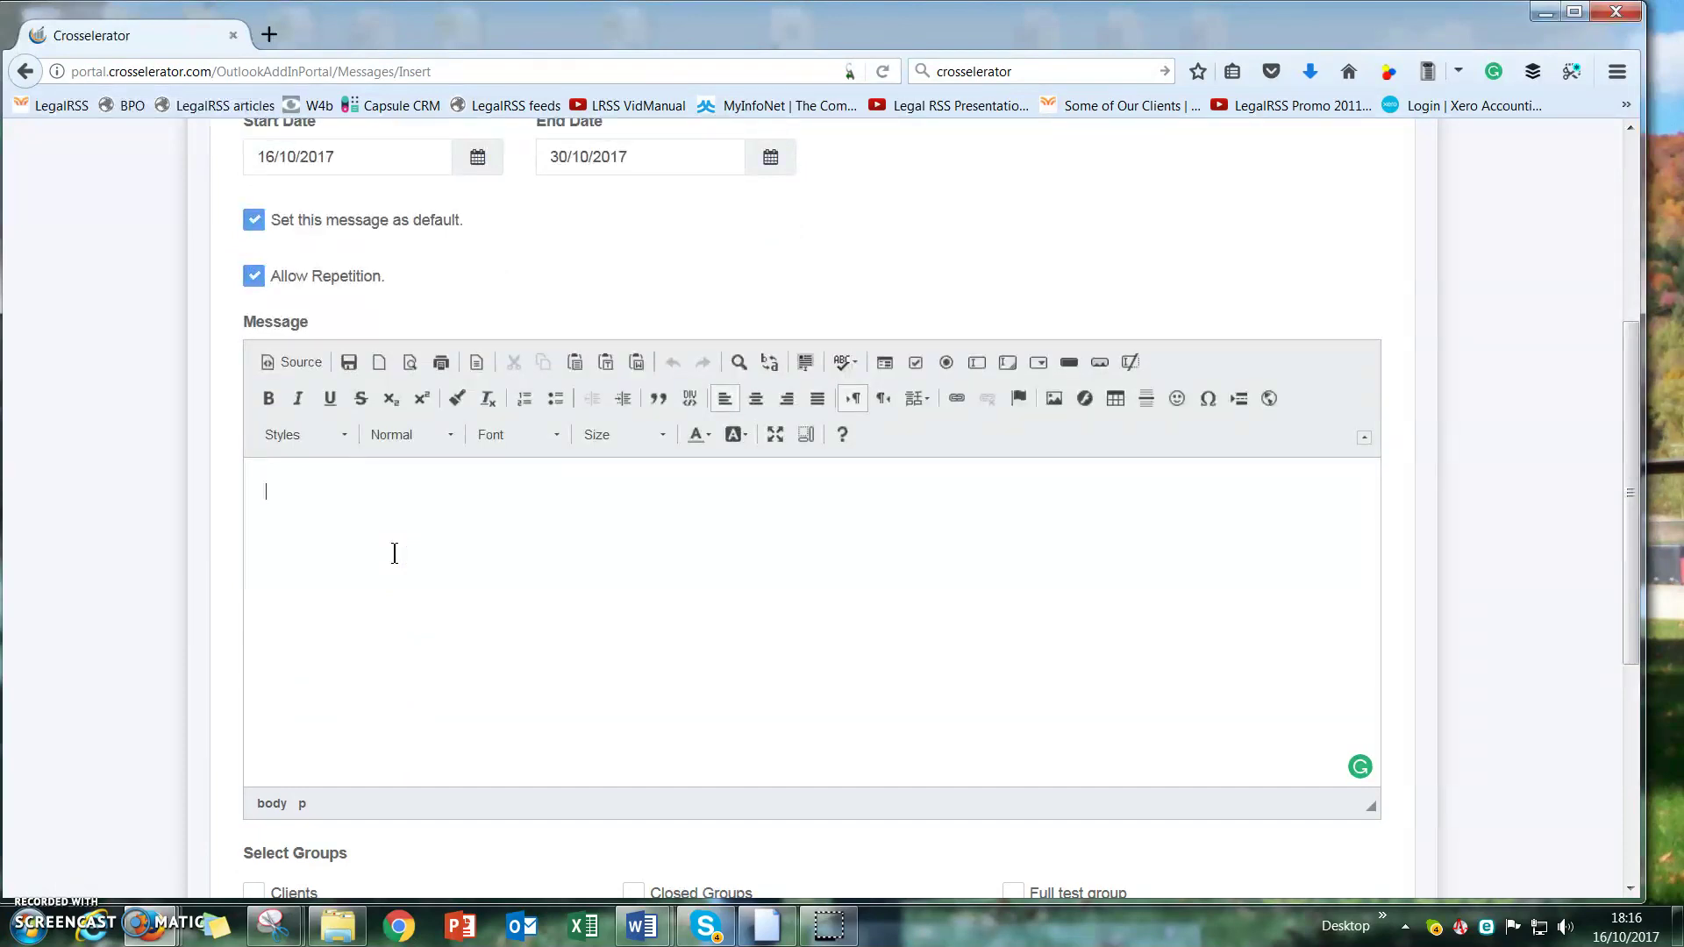
{"action": "left_click", "coordinate": [395, 552]}
{"action": "left_click", "coordinate": [556, 437]}
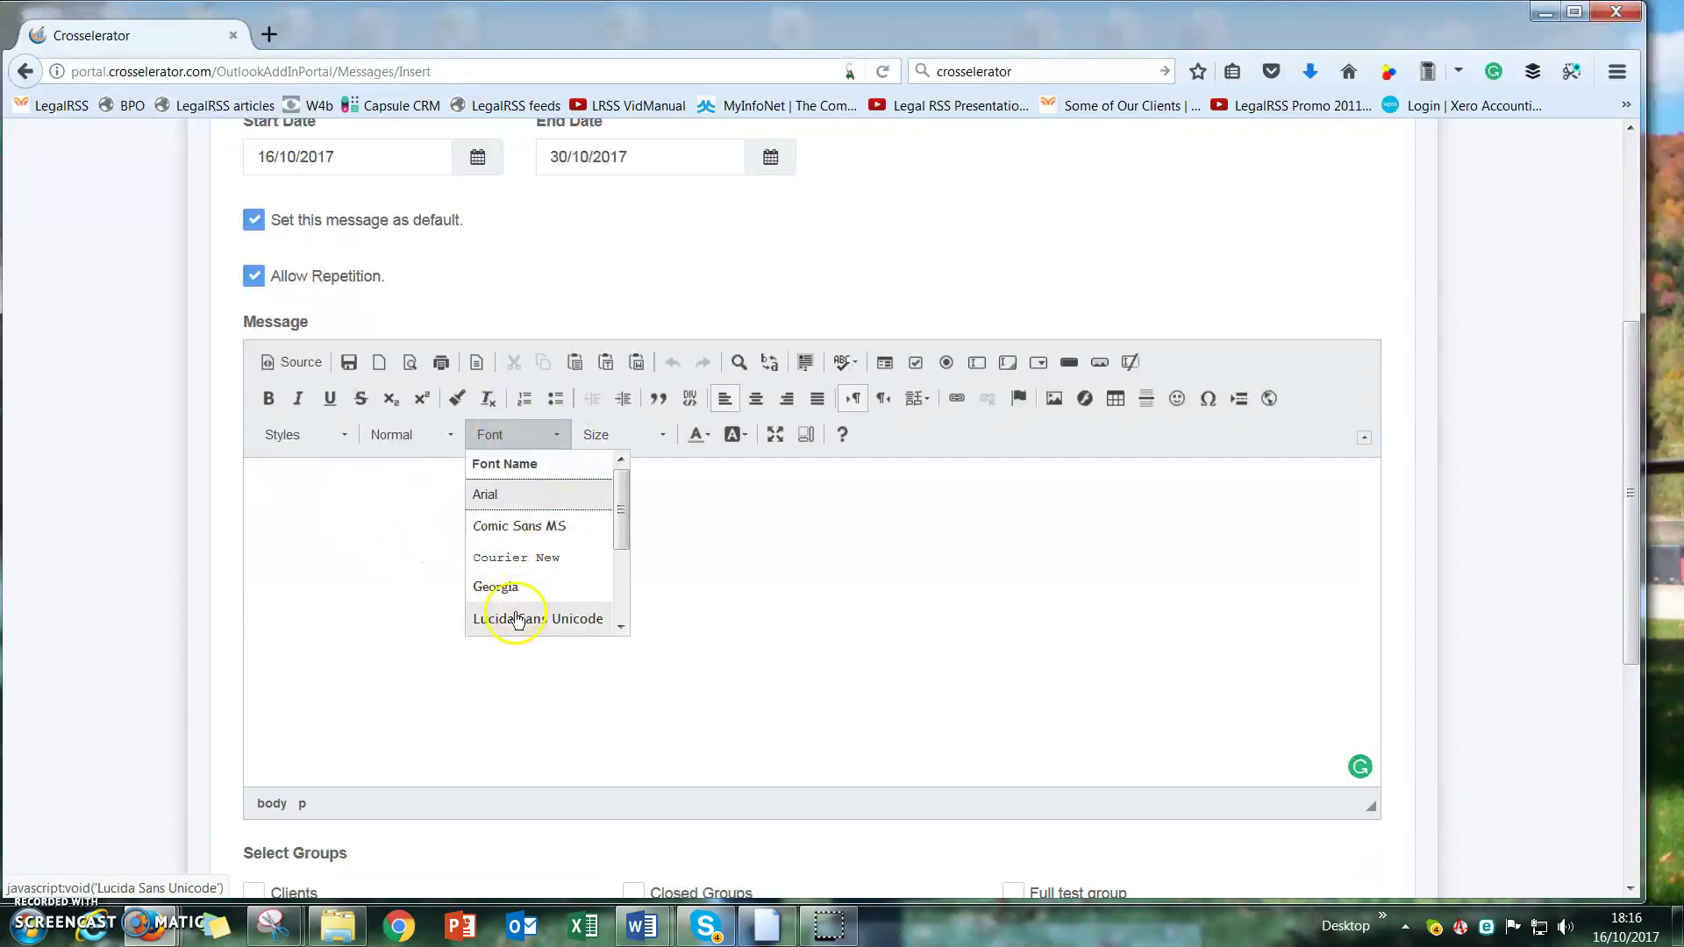
{"action": "left_click", "coordinate": [518, 620]}
{"action": "left_click", "coordinate": [451, 436]}
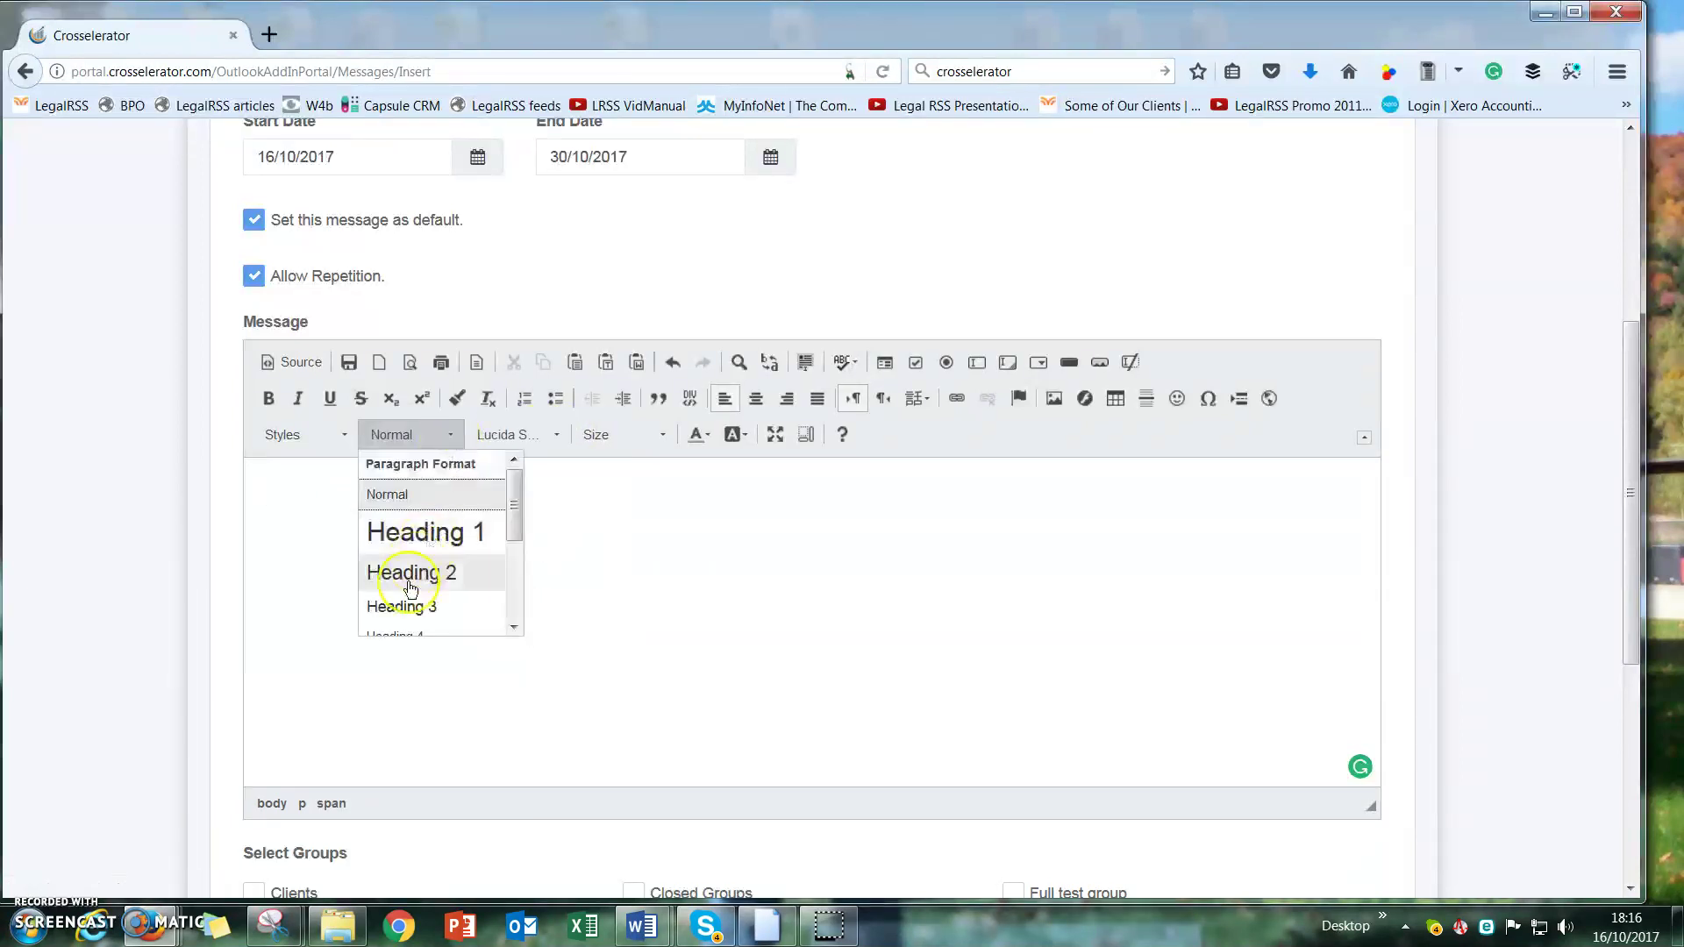
{"action": "left_click", "coordinate": [457, 434]}
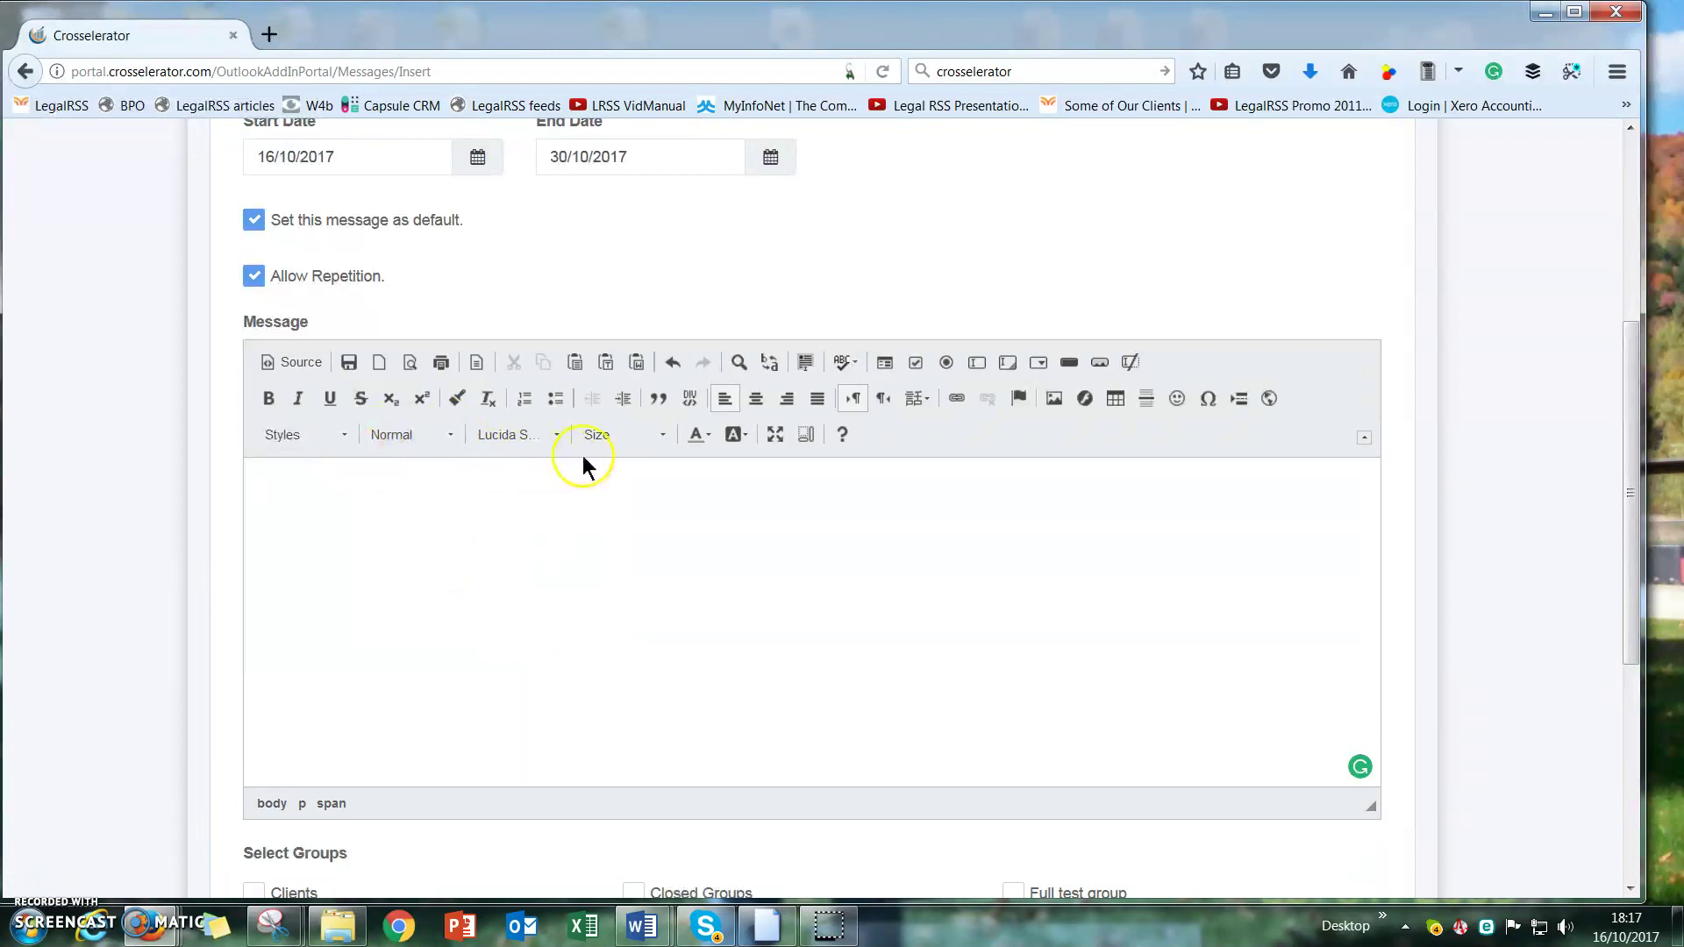
{"action": "left_click", "coordinate": [653, 435]}
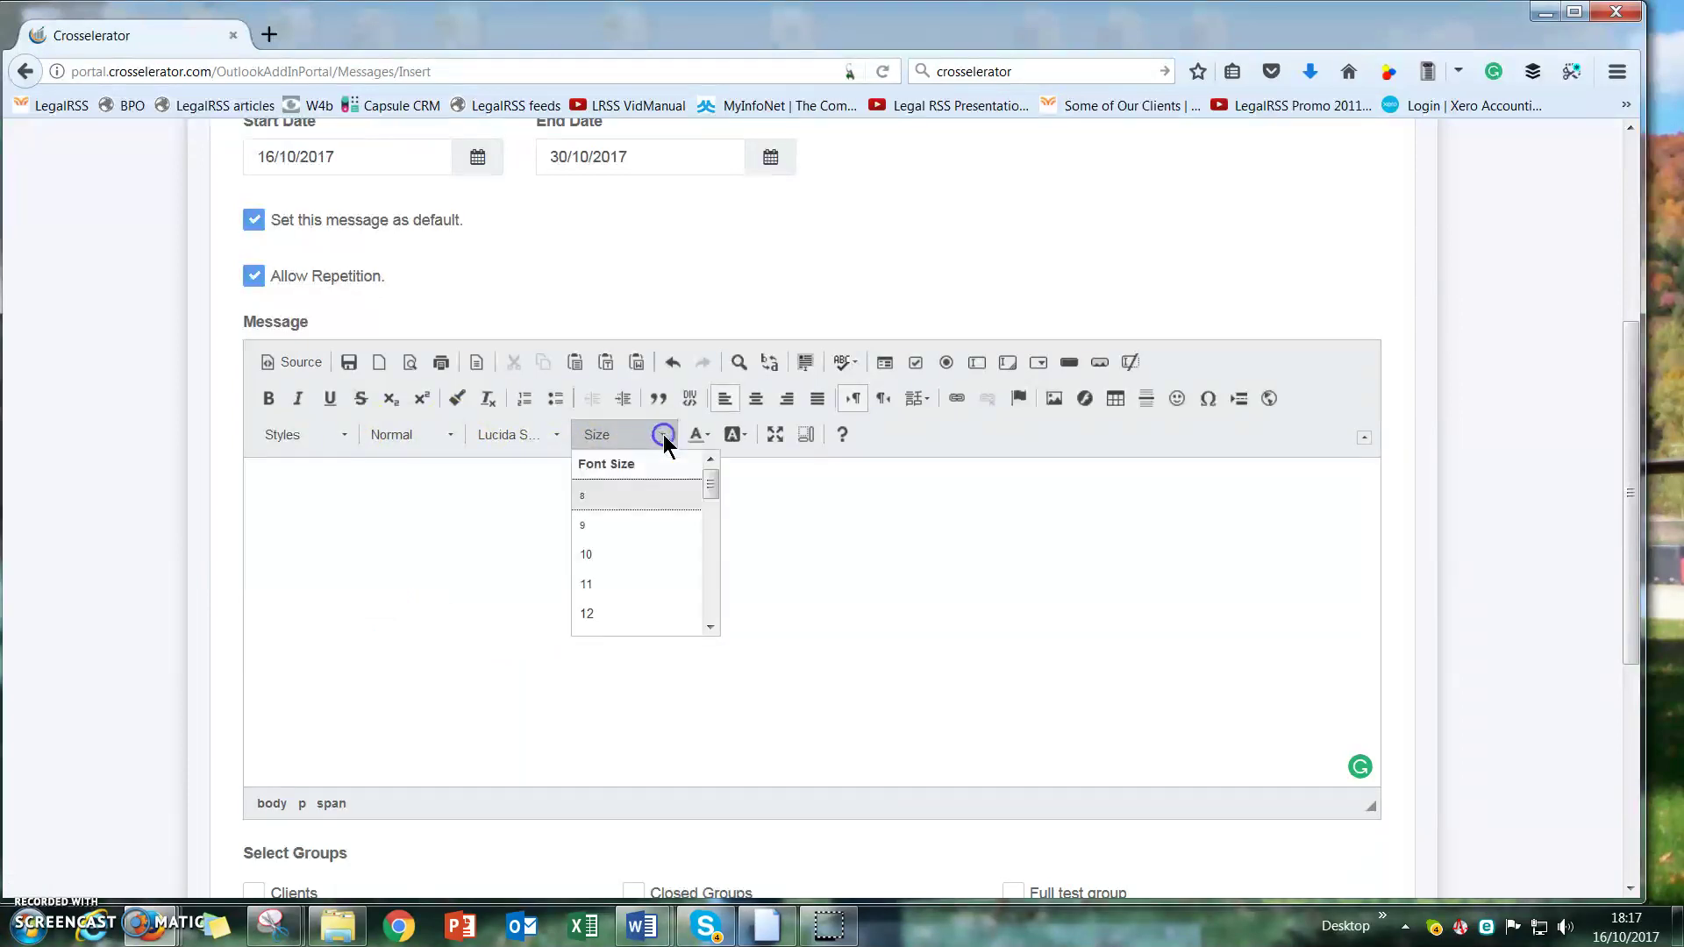
{"action": "left_click", "coordinate": [606, 622]}
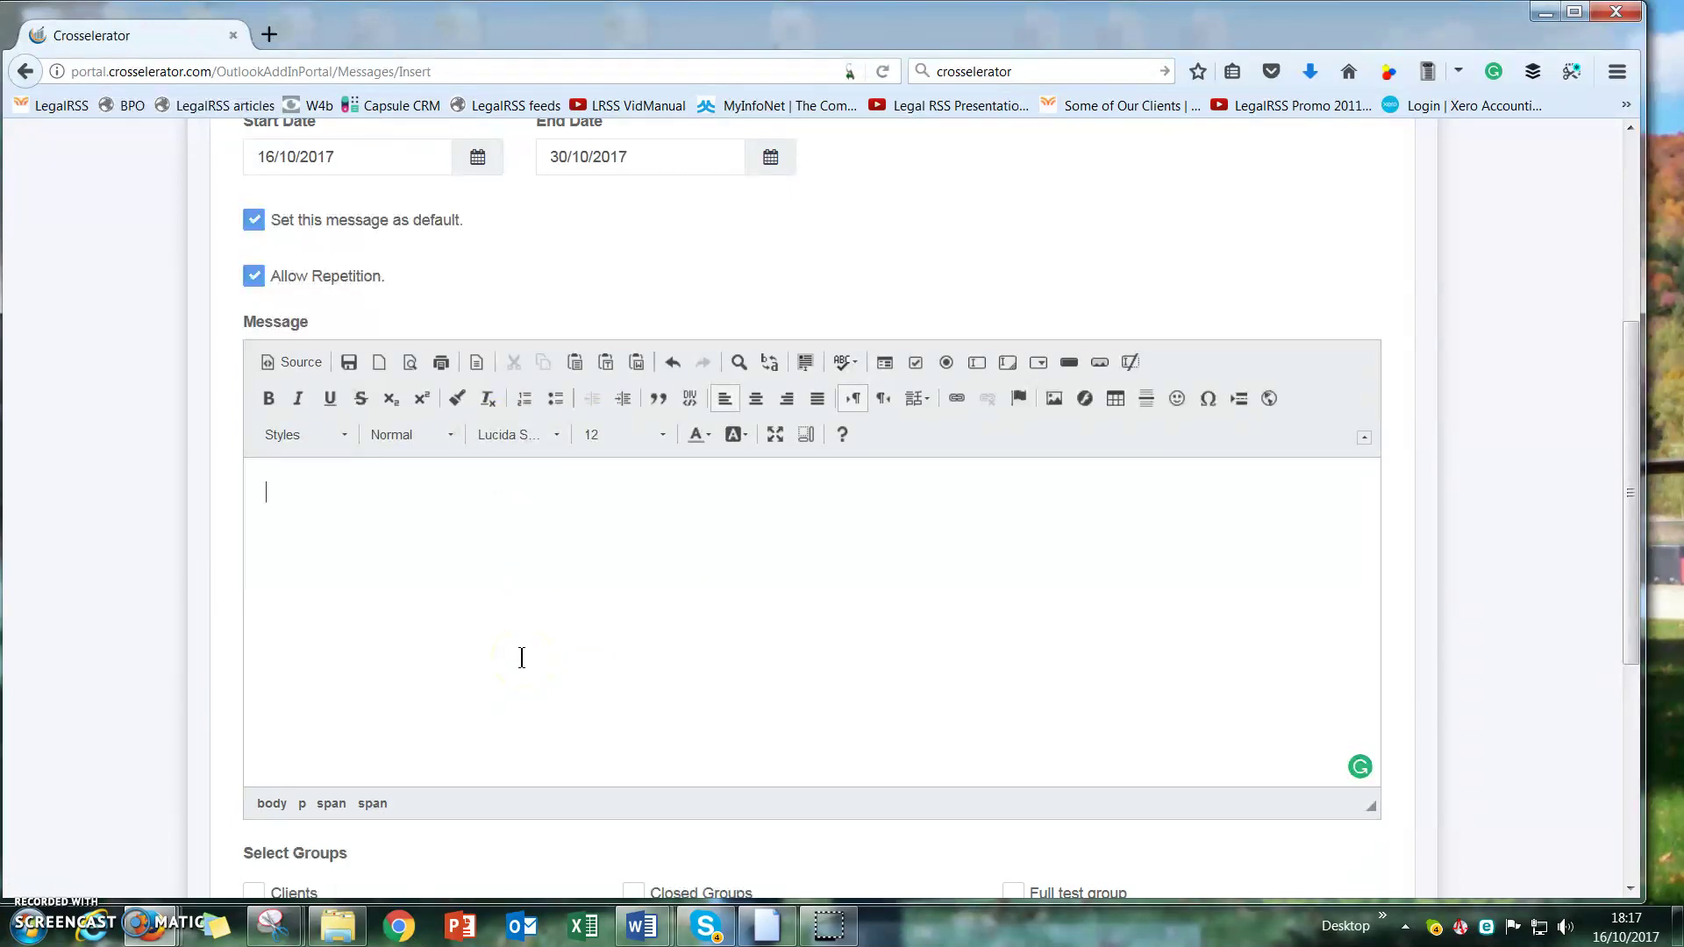
Review the groups offered for the new message and return to the message list without saving.
{"action": "scroll", "coordinate": [570, 636], "scroll_direction": "down", "scroll_amount": 3}
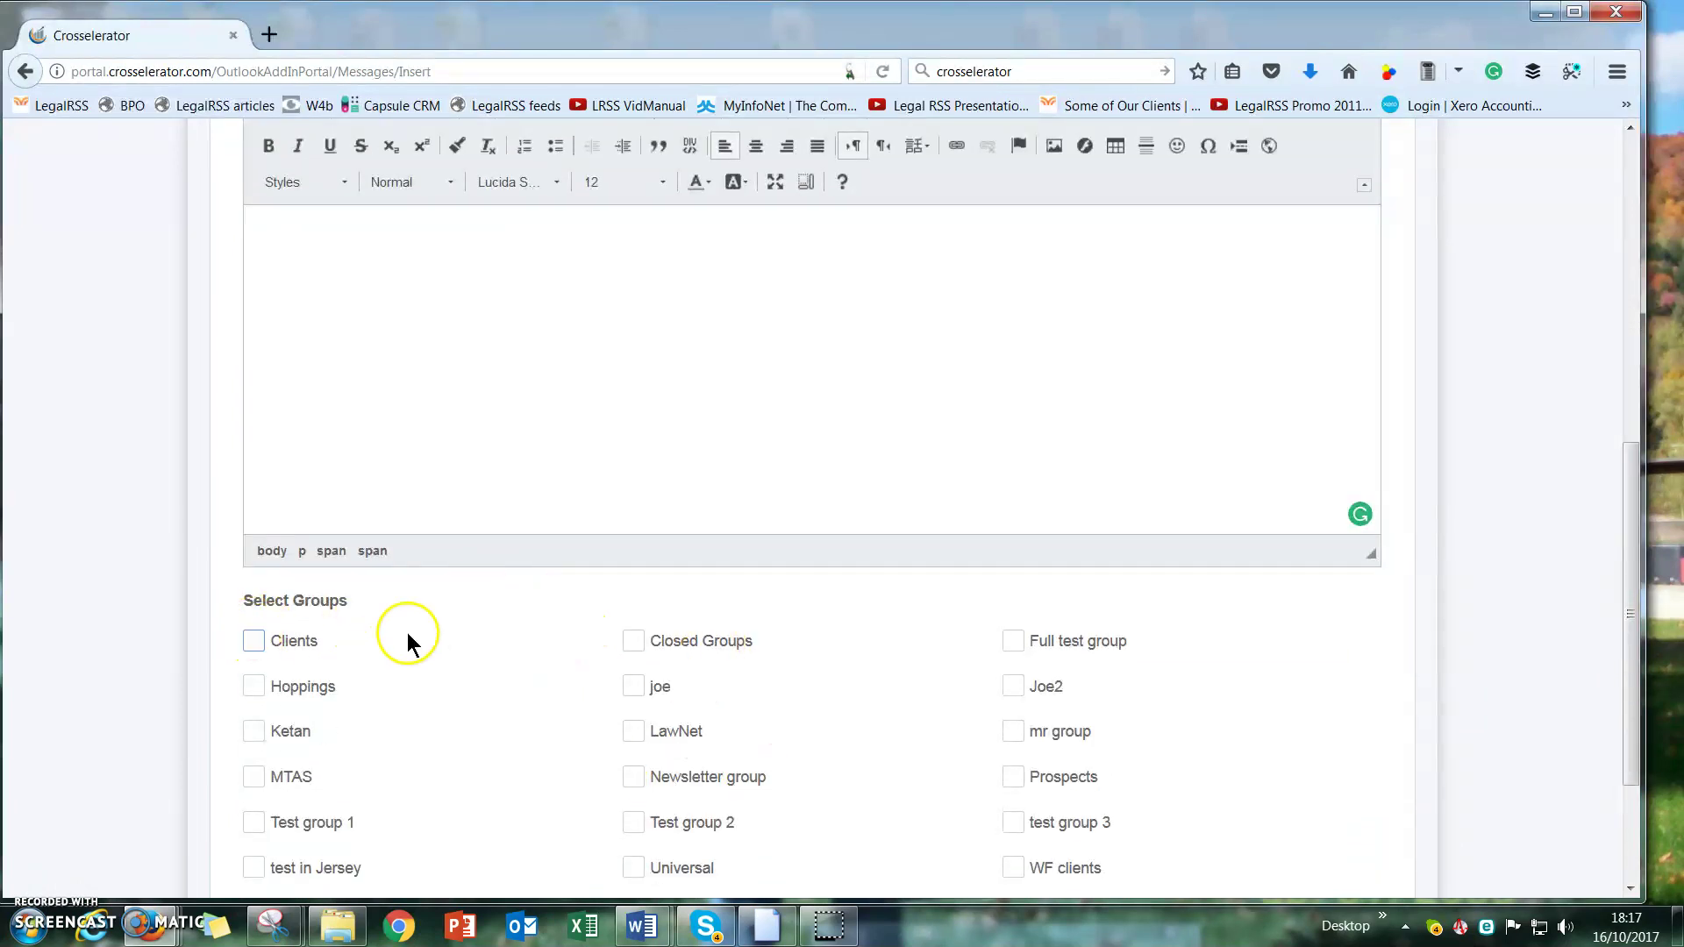
{"action": "scroll", "coordinate": [424, 586], "scroll_direction": "up", "scroll_amount": 5}
{"action": "scroll", "coordinate": [424, 586], "scroll_direction": "up", "scroll_amount": 1}
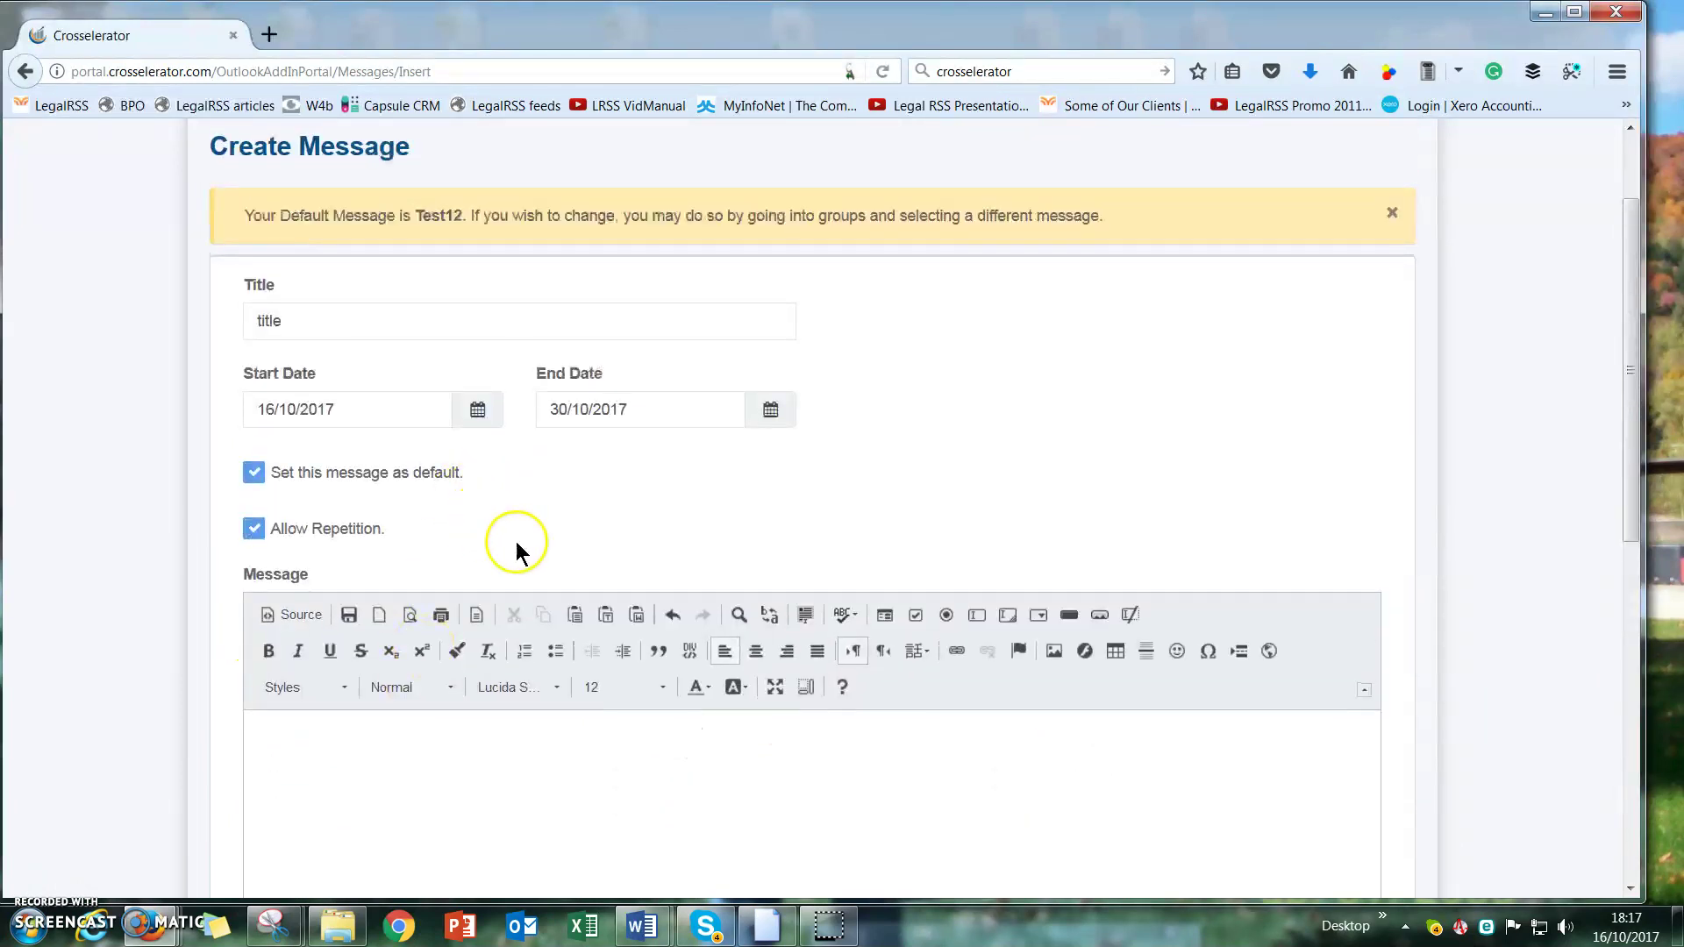
{"action": "left_click", "coordinate": [28, 72]}
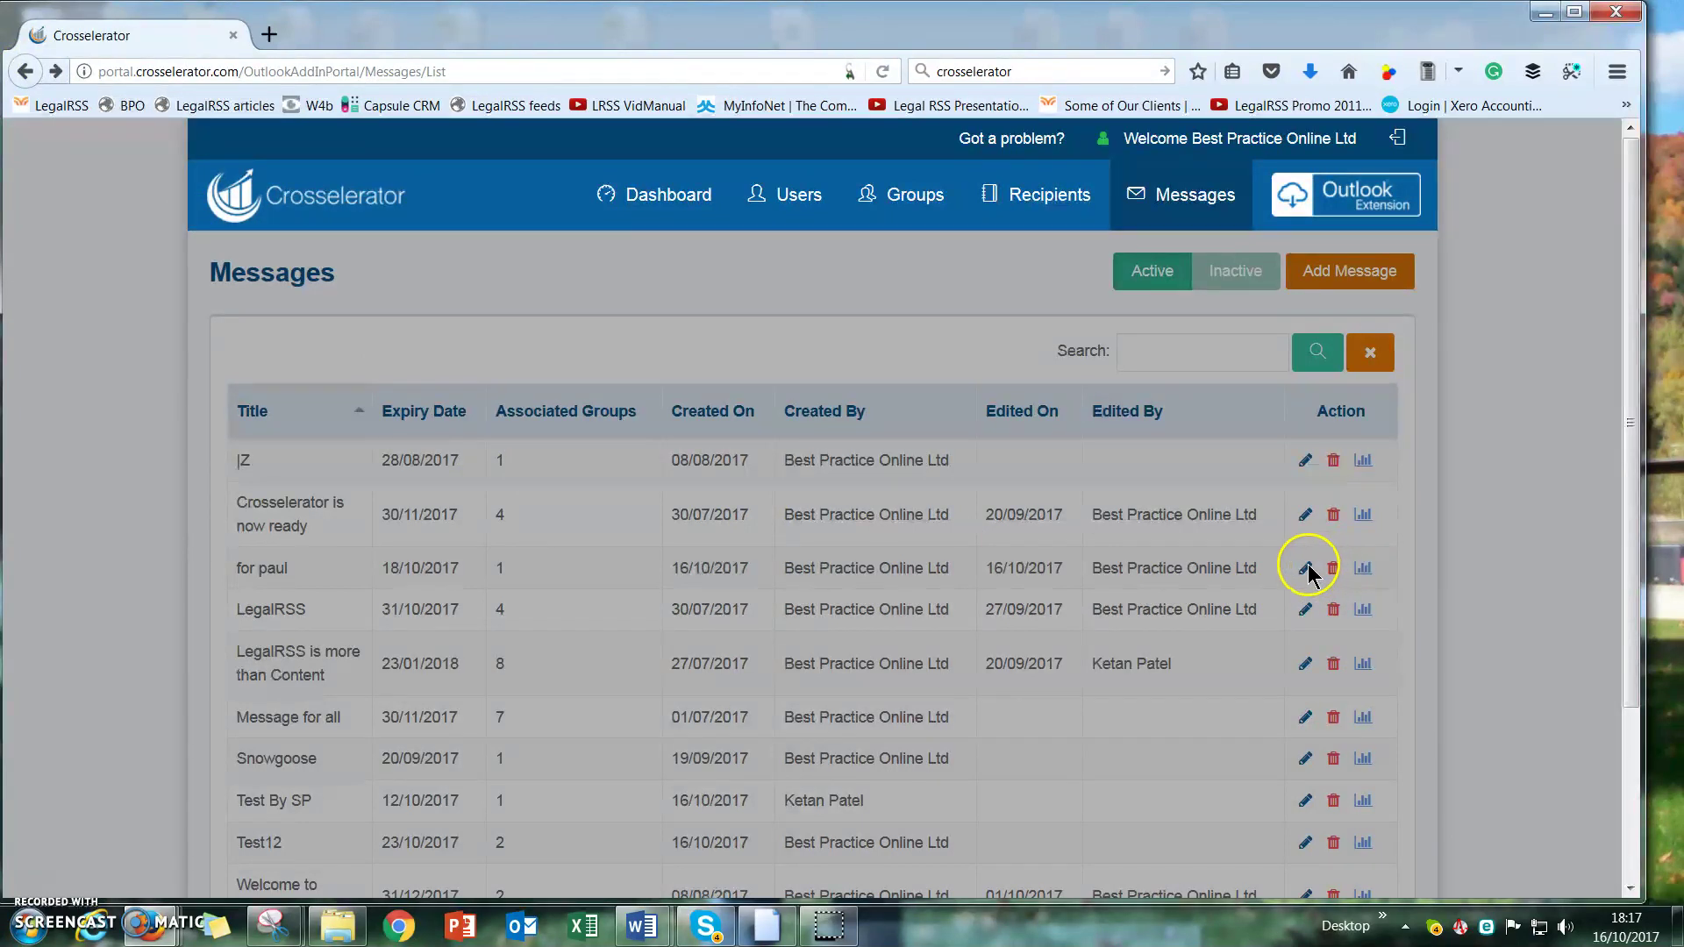
Open the LegalRSS message for editing and review its dates, options, body text and selected groups.
{"action": "left_click", "coordinate": [1306, 609]}
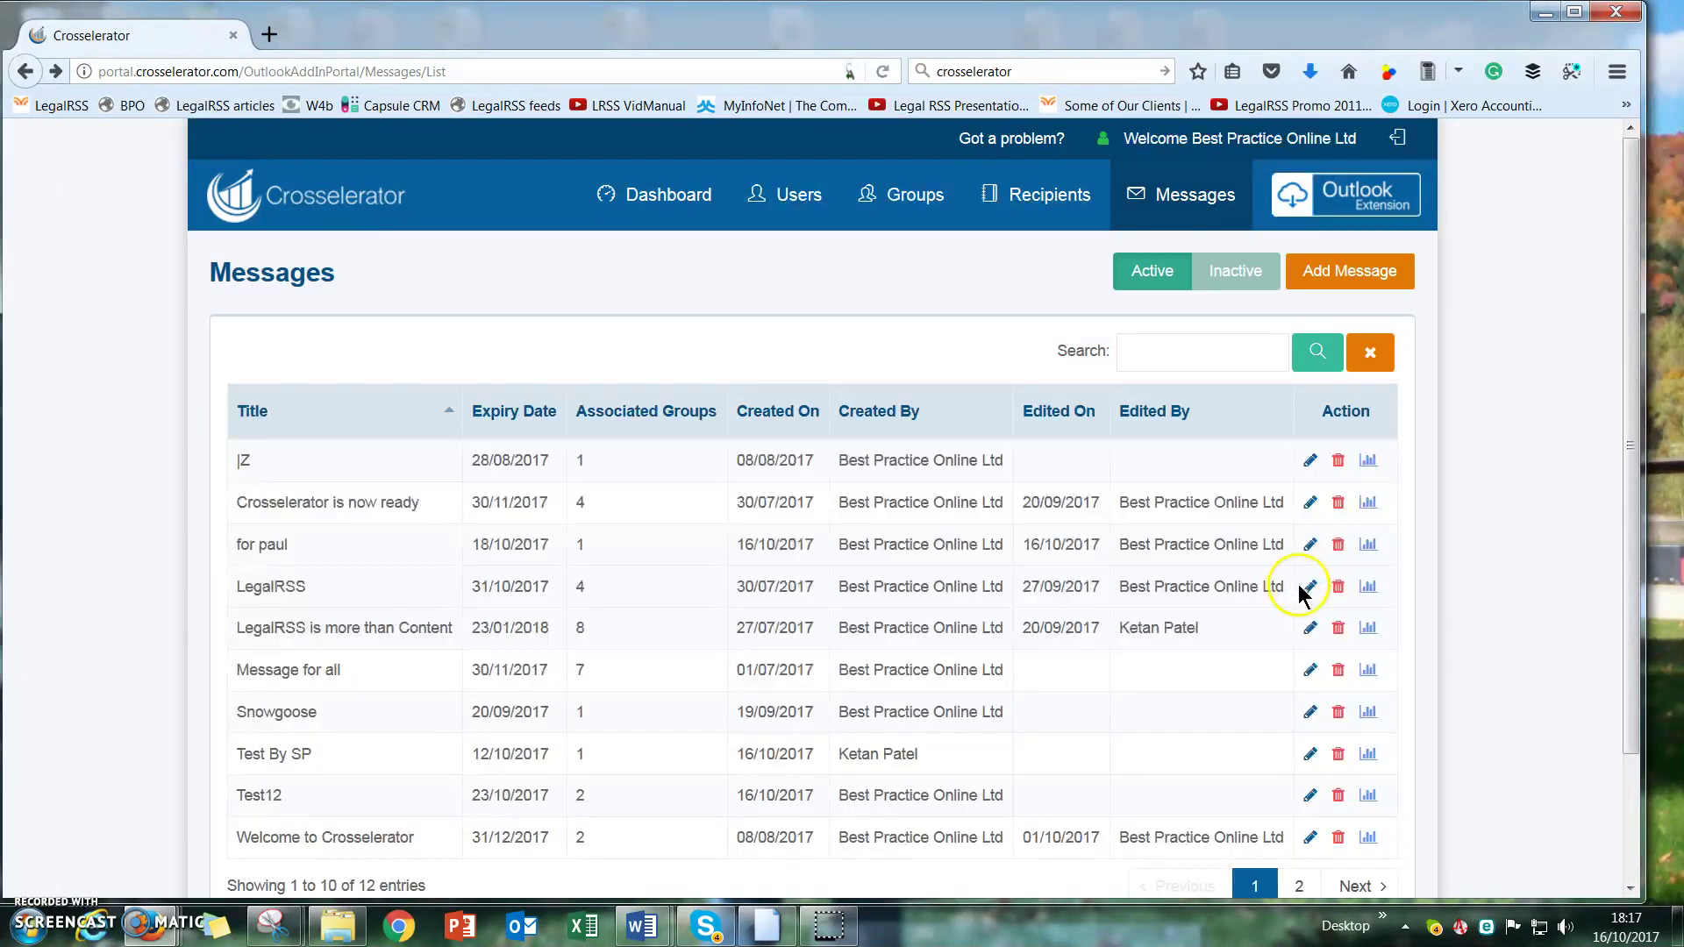
{"action": "left_click", "coordinate": [1309, 588]}
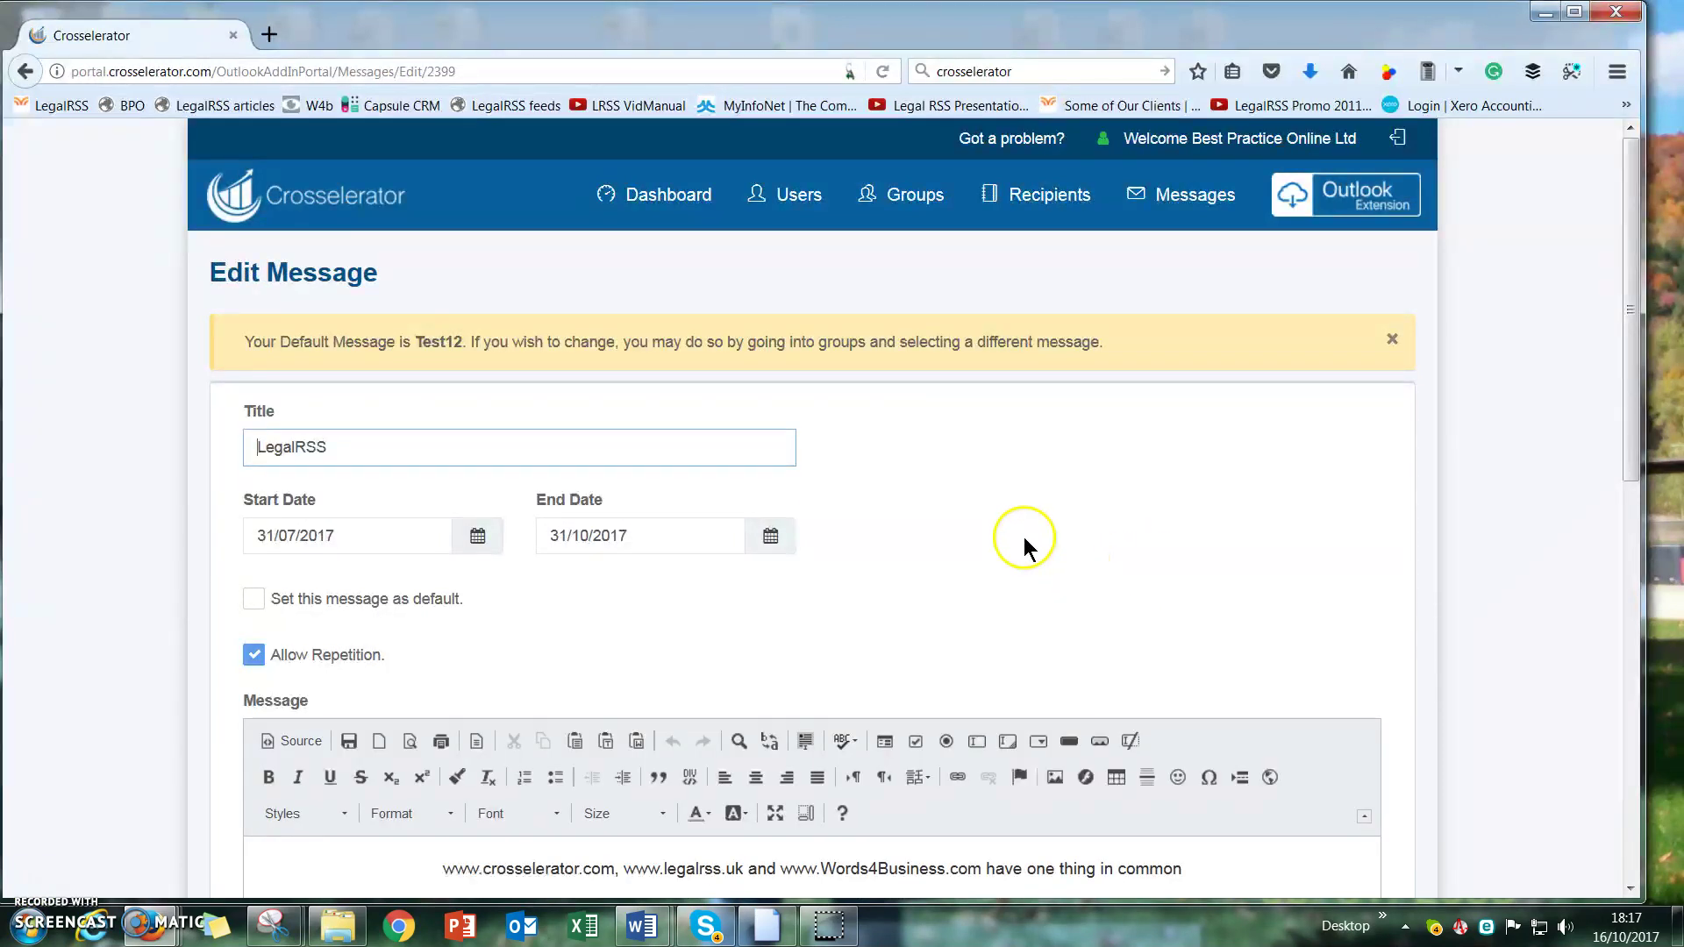
{"action": "scroll", "coordinate": [911, 511], "scroll_direction": "down", "scroll_amount": 3}
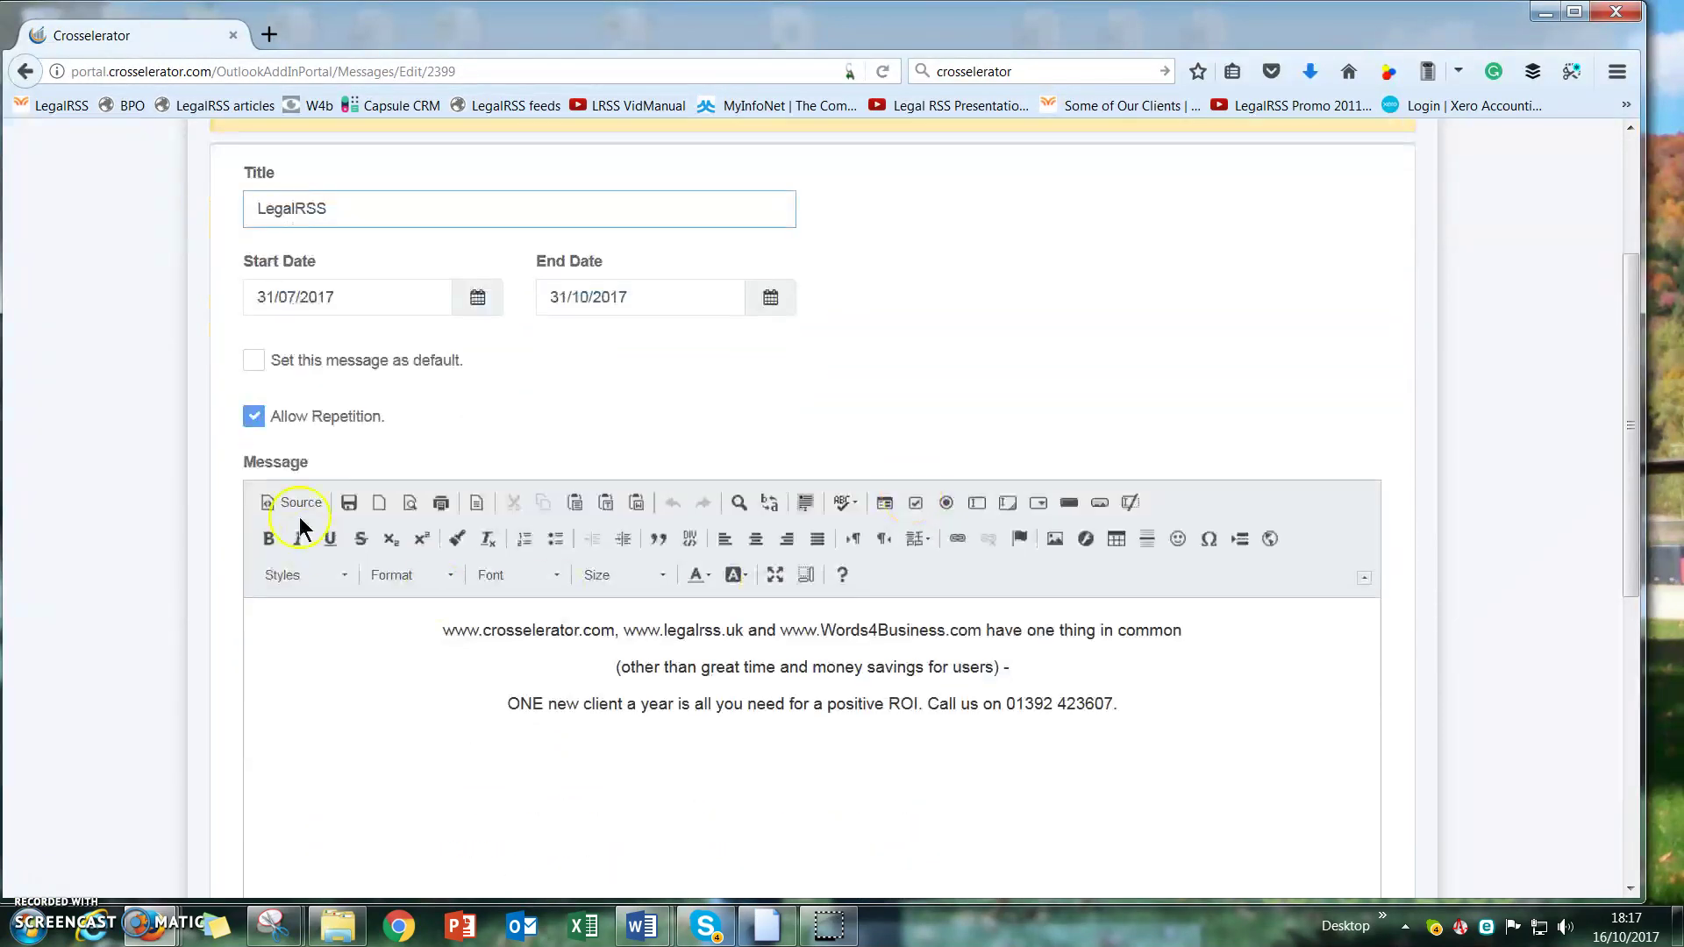
{"action": "left_click", "coordinate": [436, 615]}
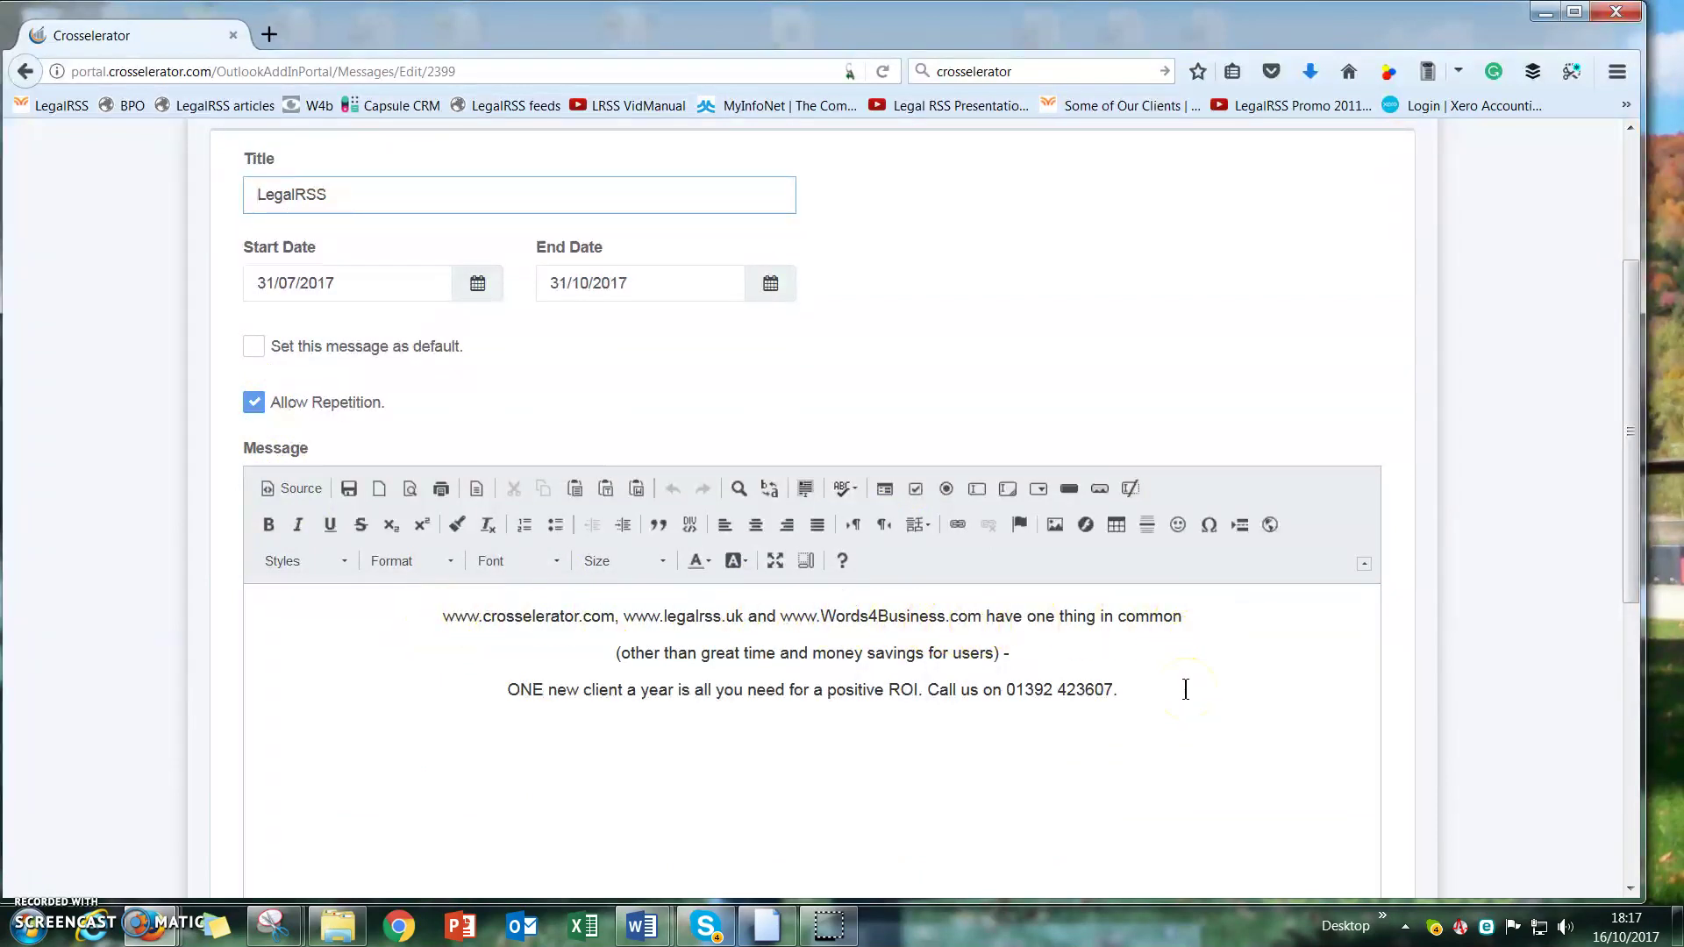
{"action": "scroll", "coordinate": [1186, 689], "scroll_direction": "down", "scroll_amount": 5}
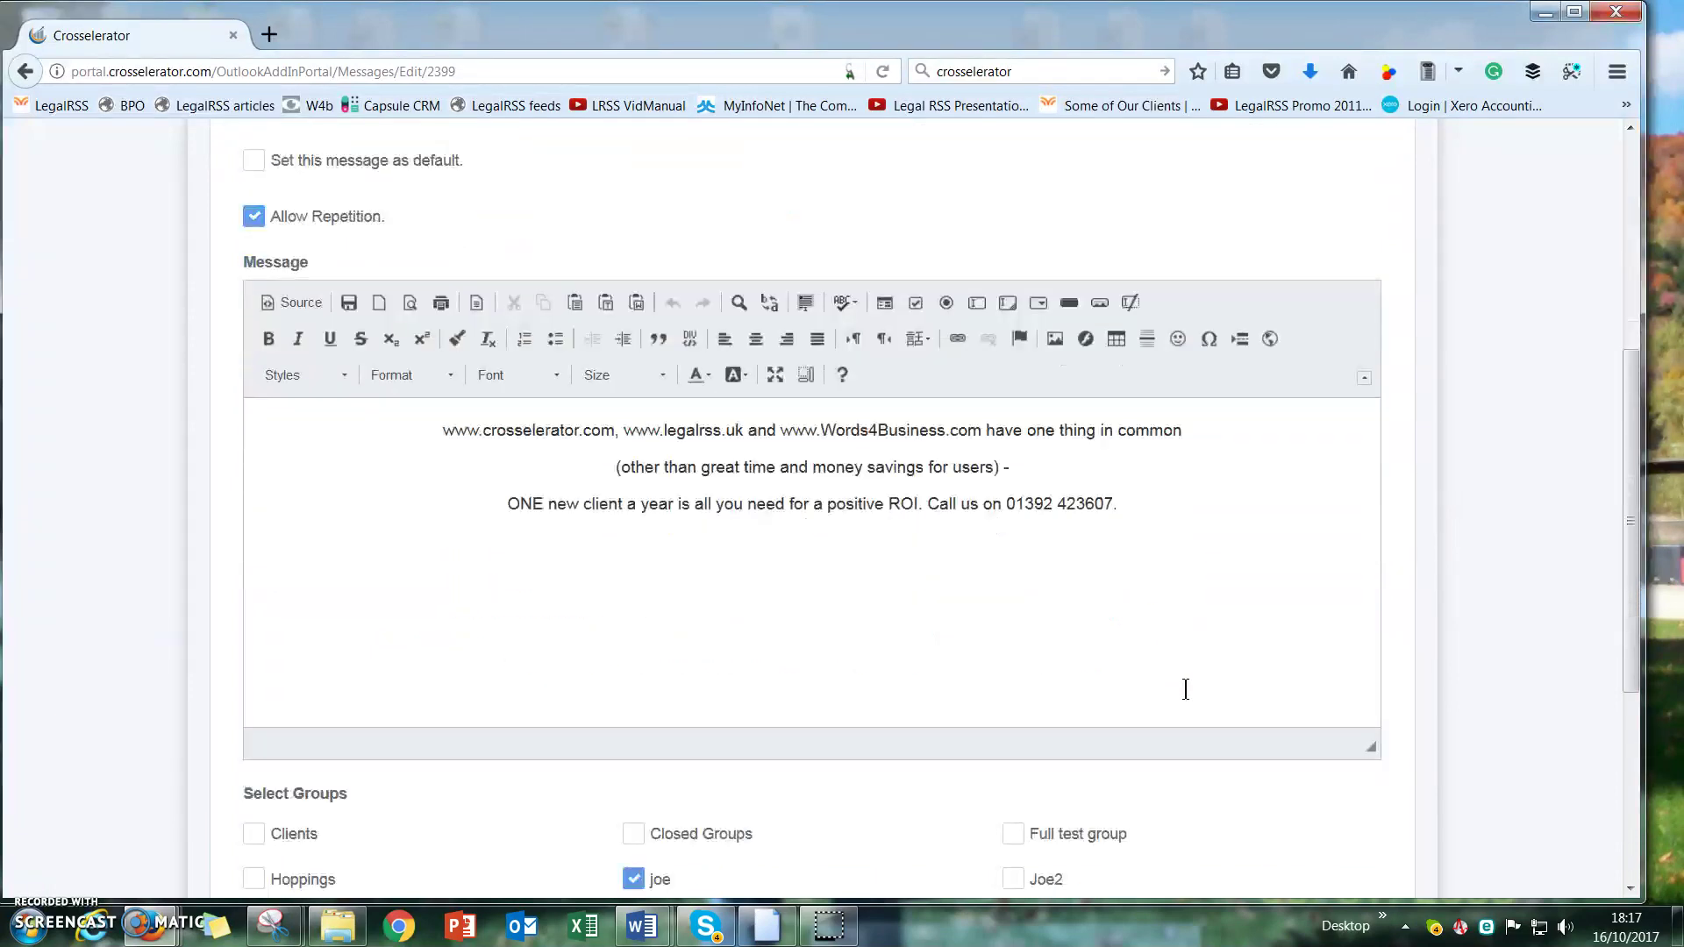
{"action": "scroll", "coordinate": [1042, 514], "scroll_direction": "up", "scroll_amount": 8}
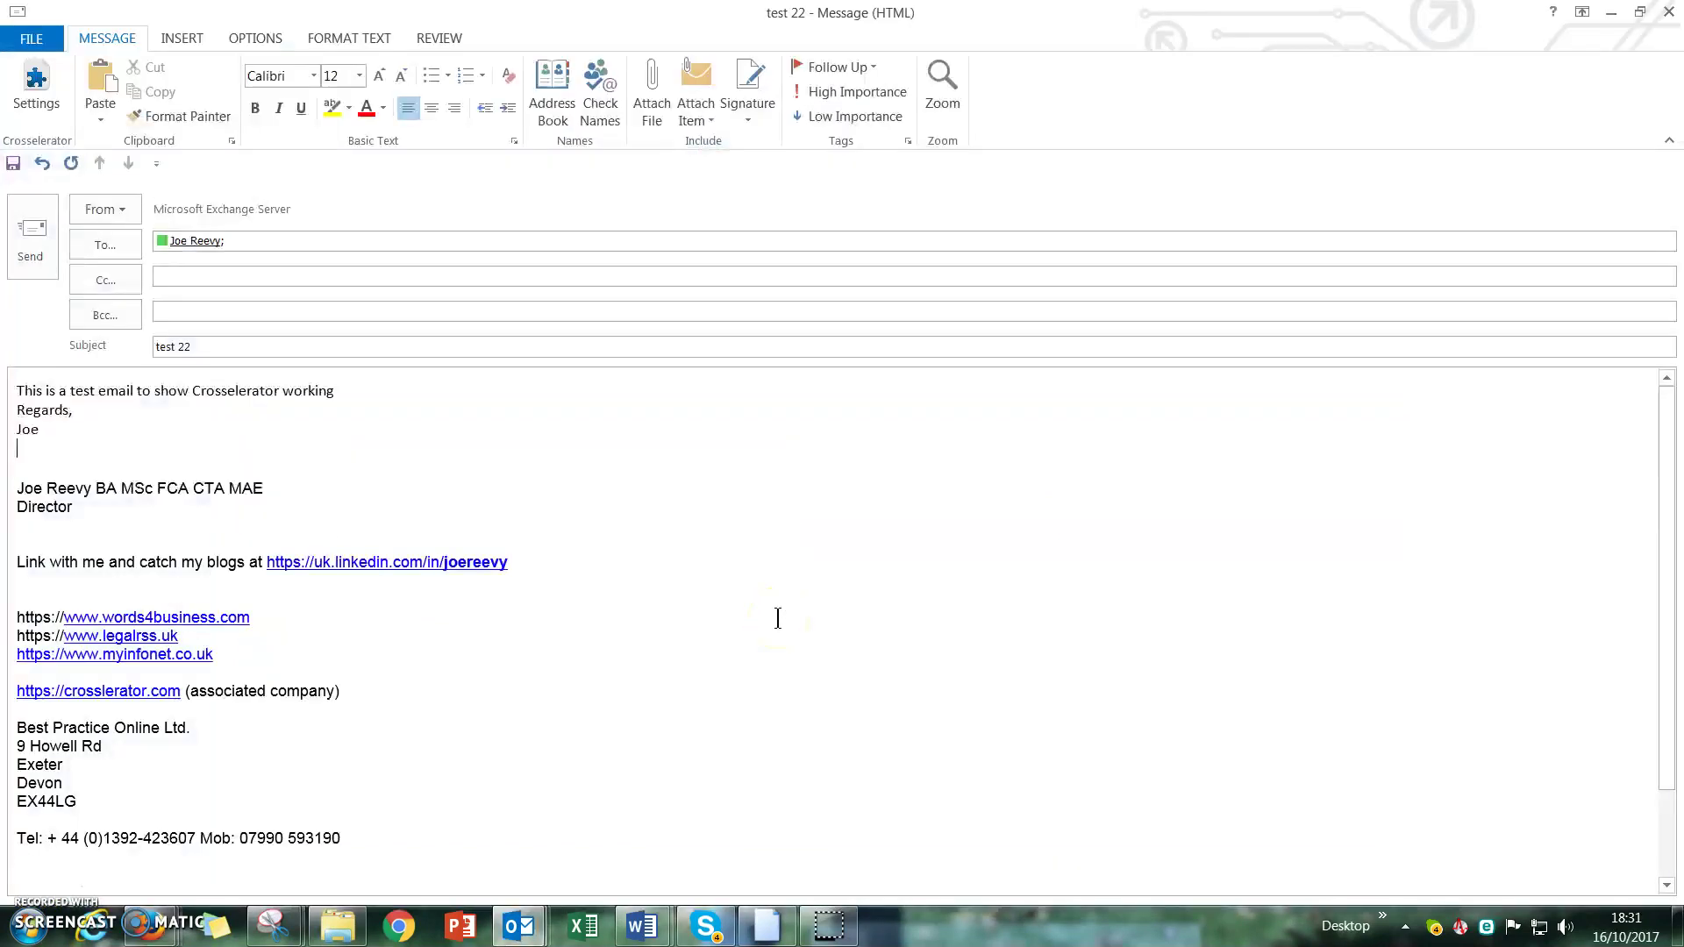
In Outlook, send the prepared "test 22" email and open the copy that arrives in the inbox.
{"action": "left_click", "coordinate": [822, 696]}
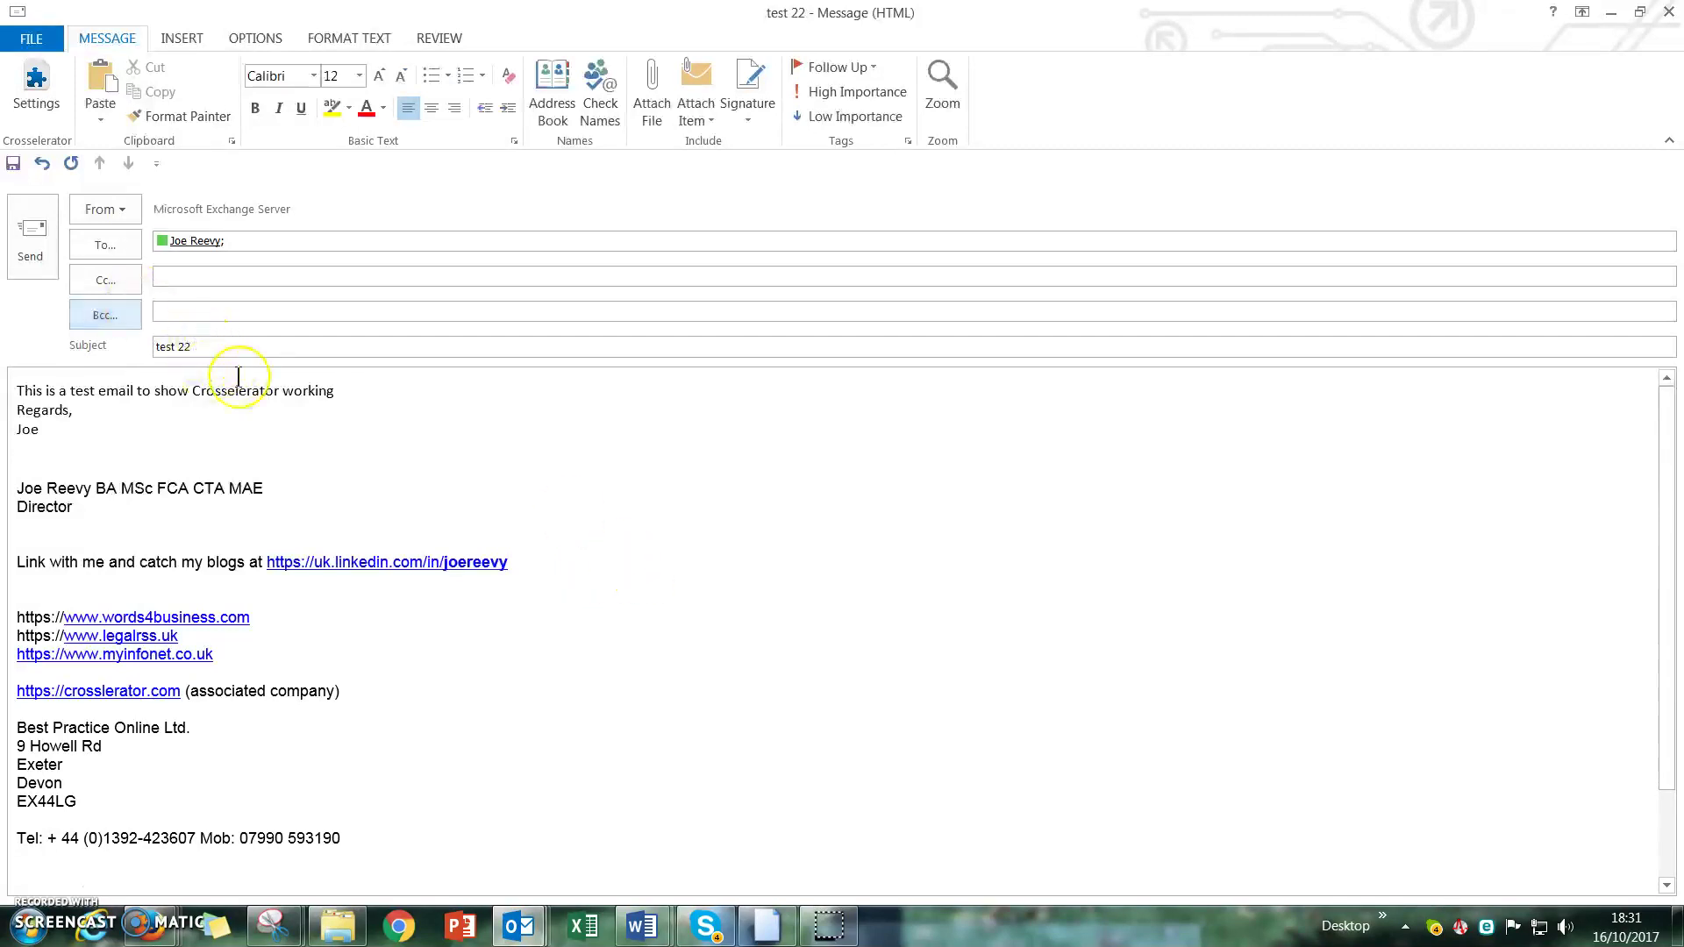
{"action": "left_click", "coordinate": [32, 226]}
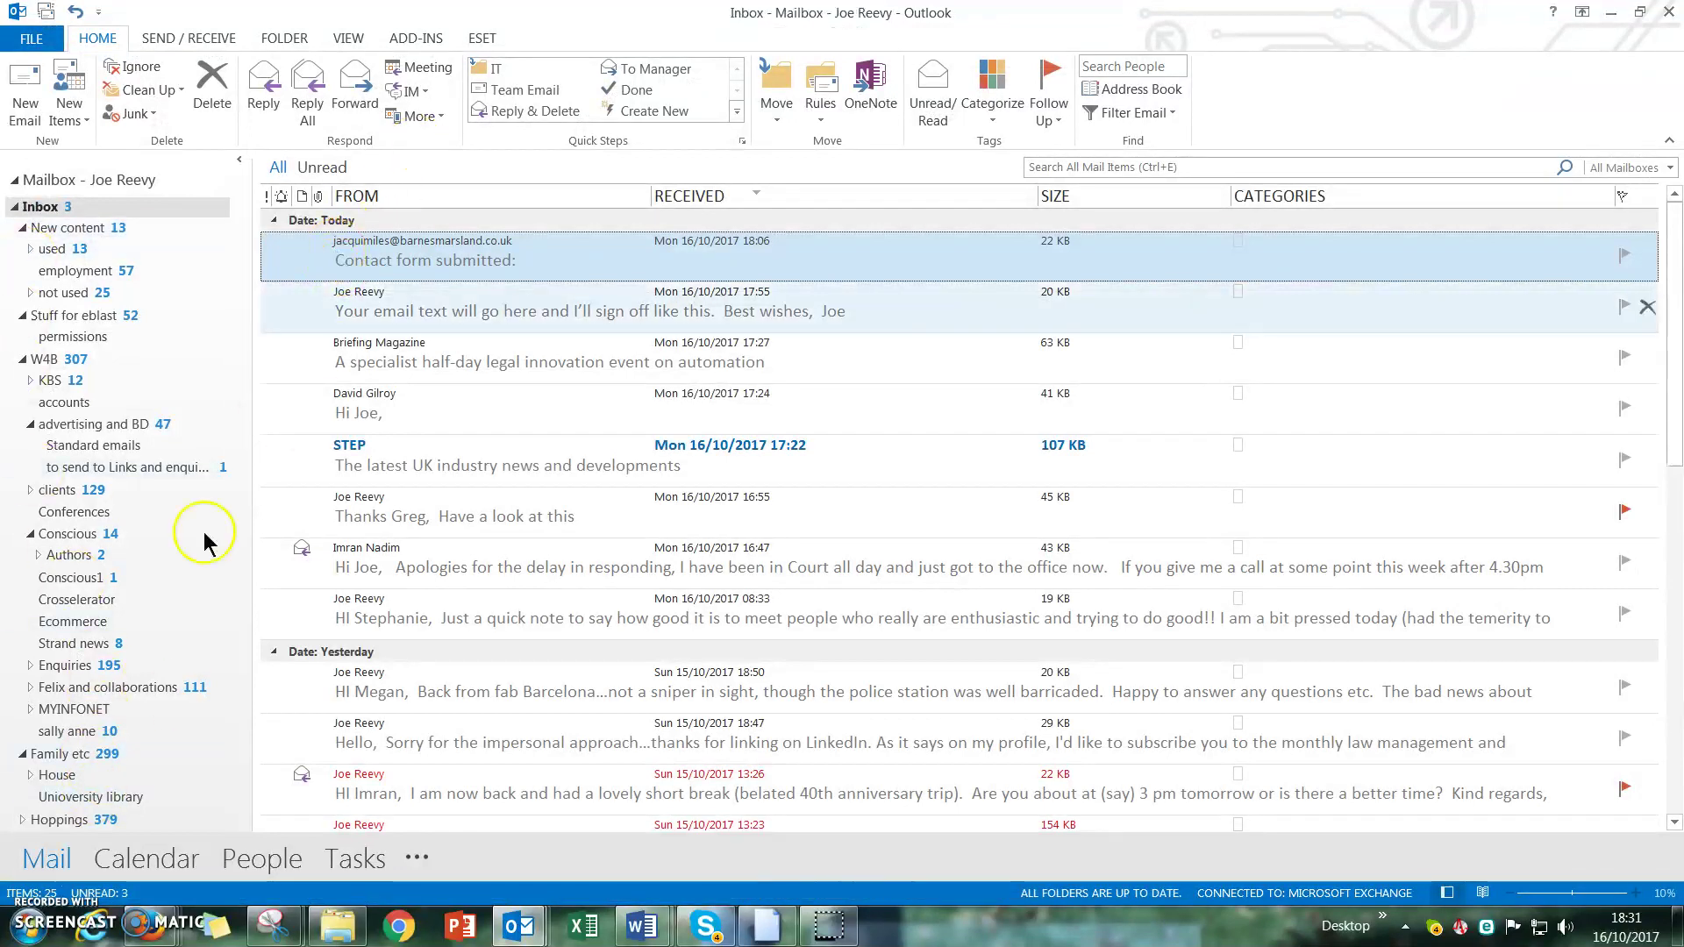
{"action": "left_click", "coordinate": [425, 253]}
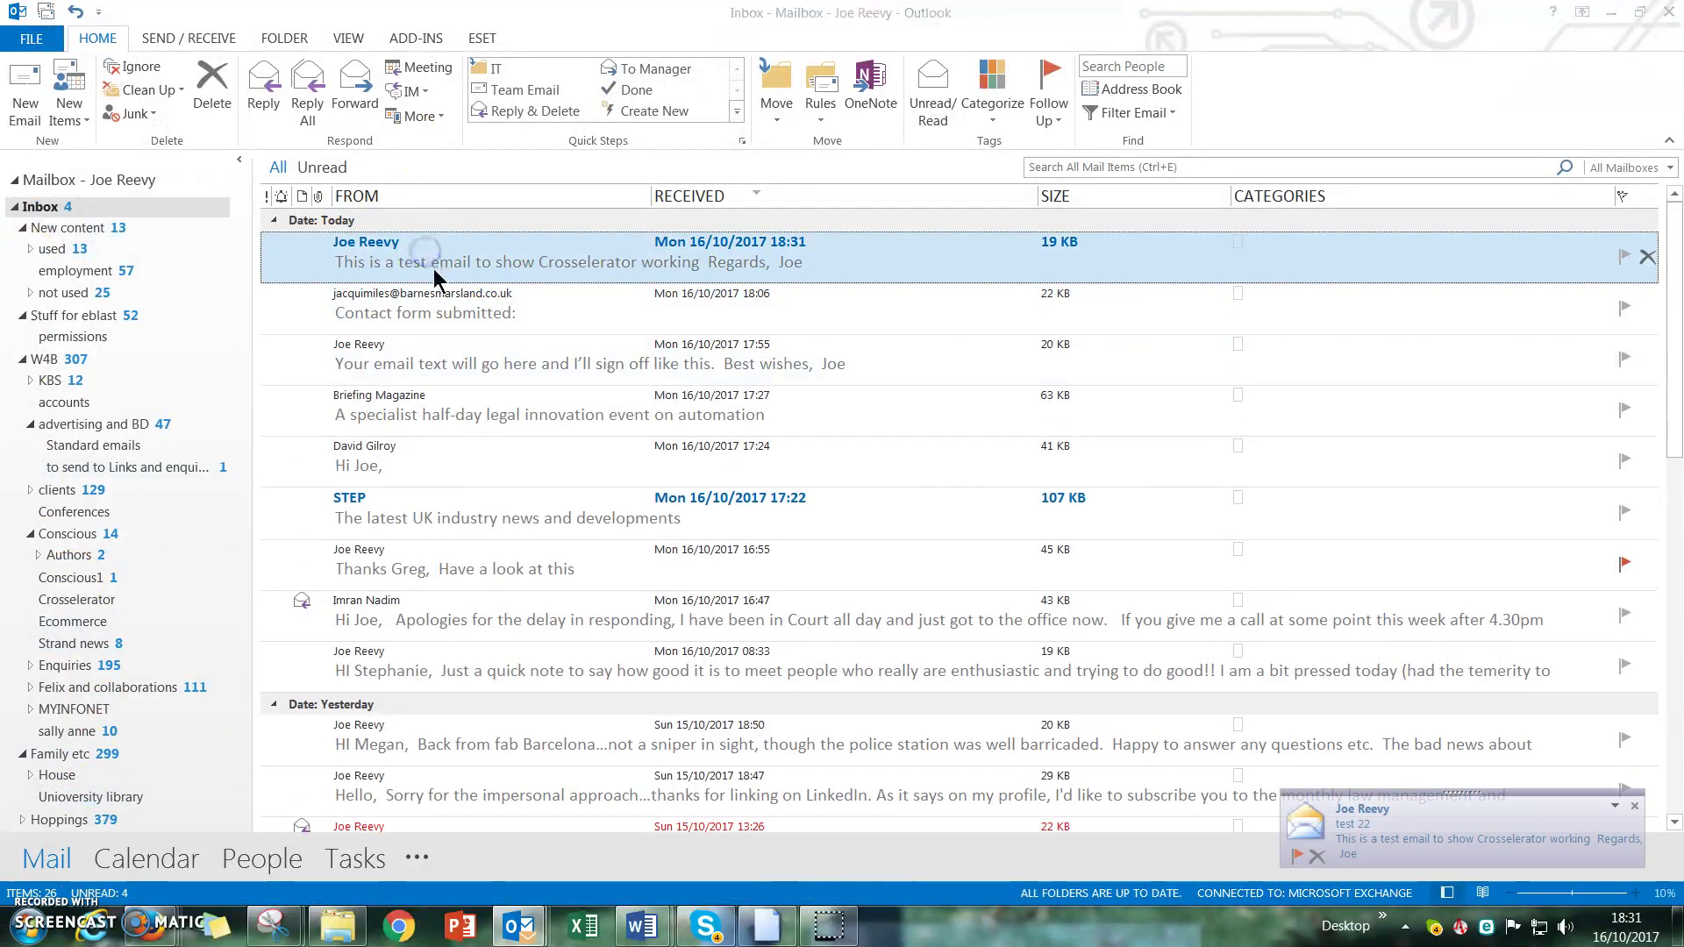
{"action": "double_click", "coordinate": [434, 273]}
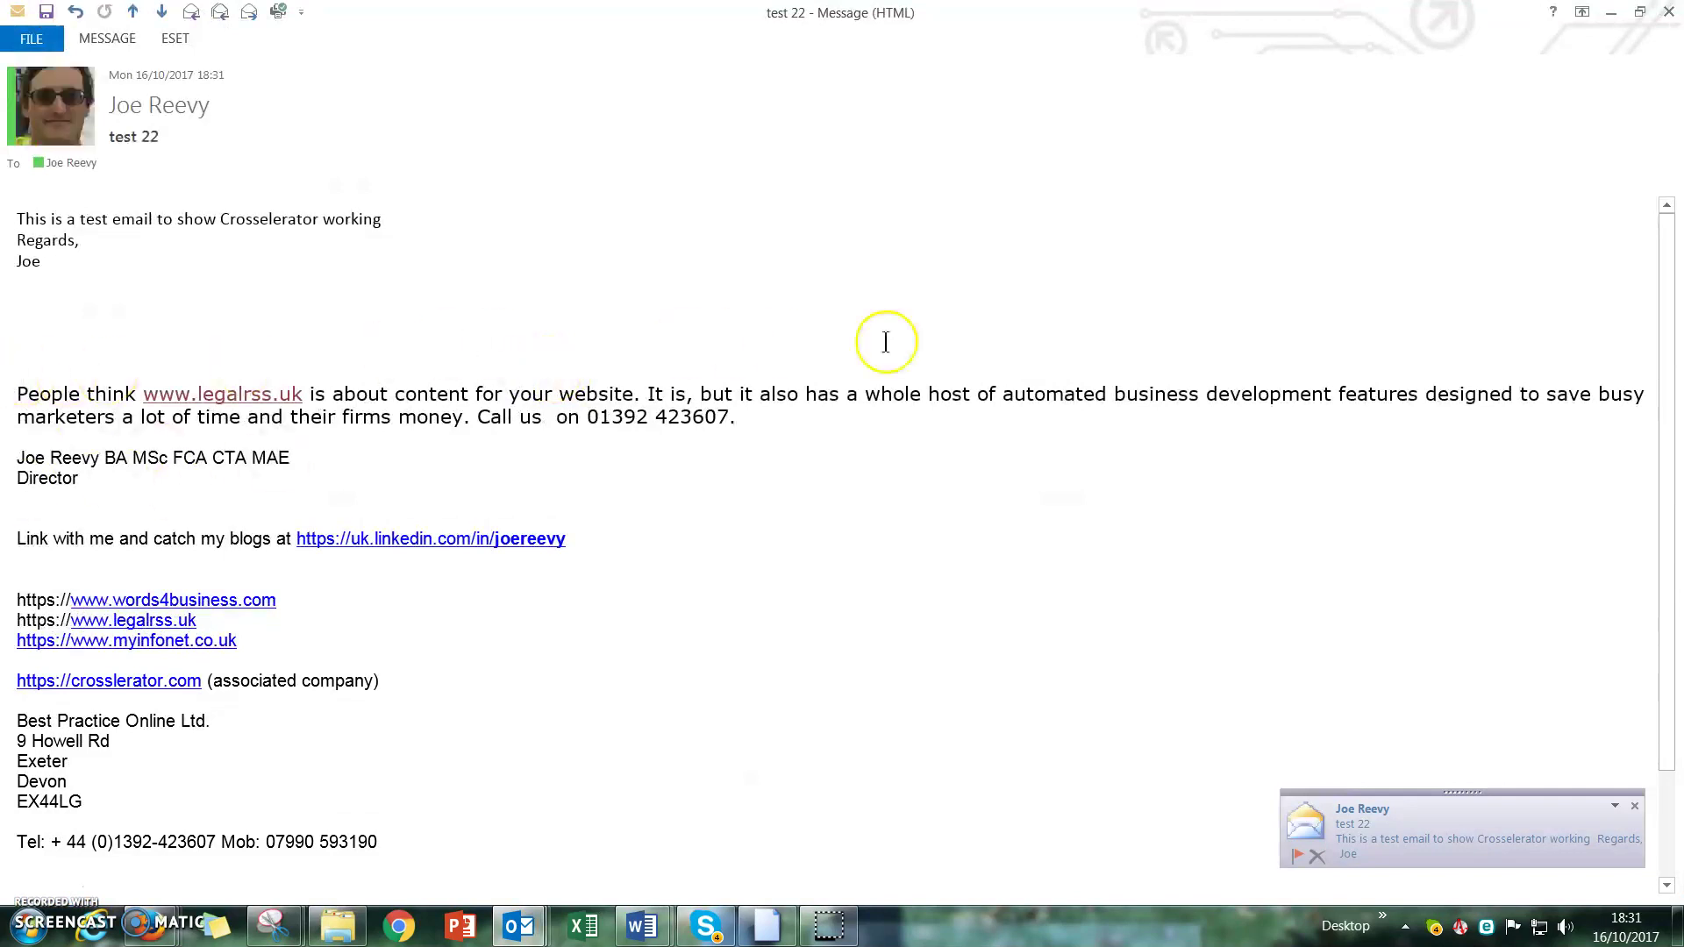